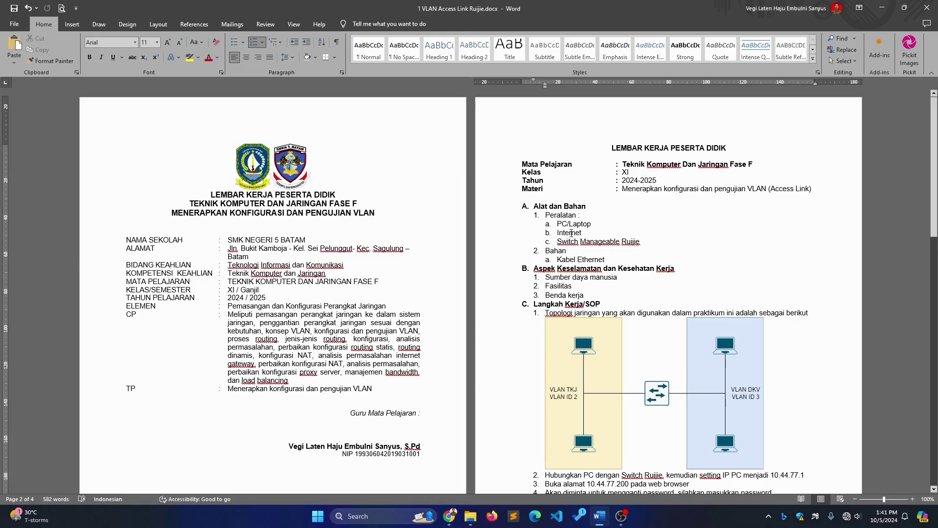
Review the jobsheet's network topology and the step setting the PC address to 10.44.77.1
click(571, 233)
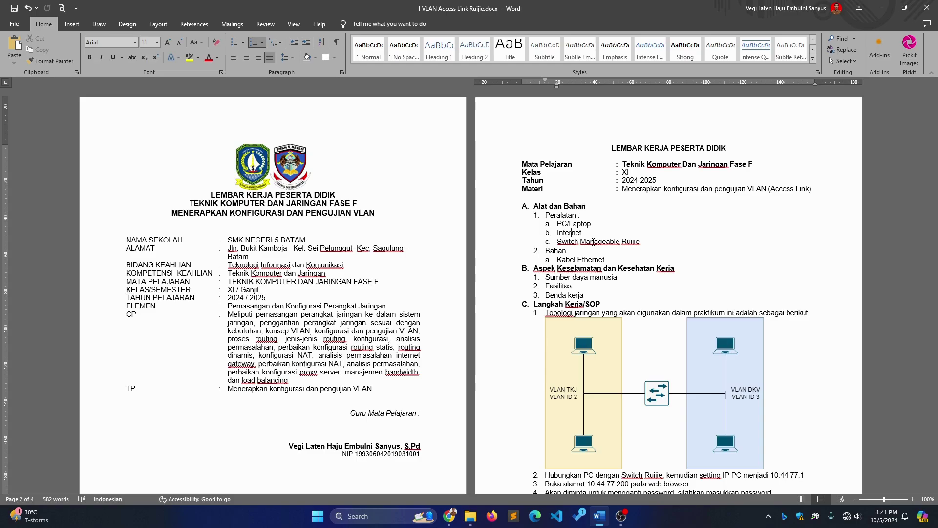
scroll(593, 242, down, 3)
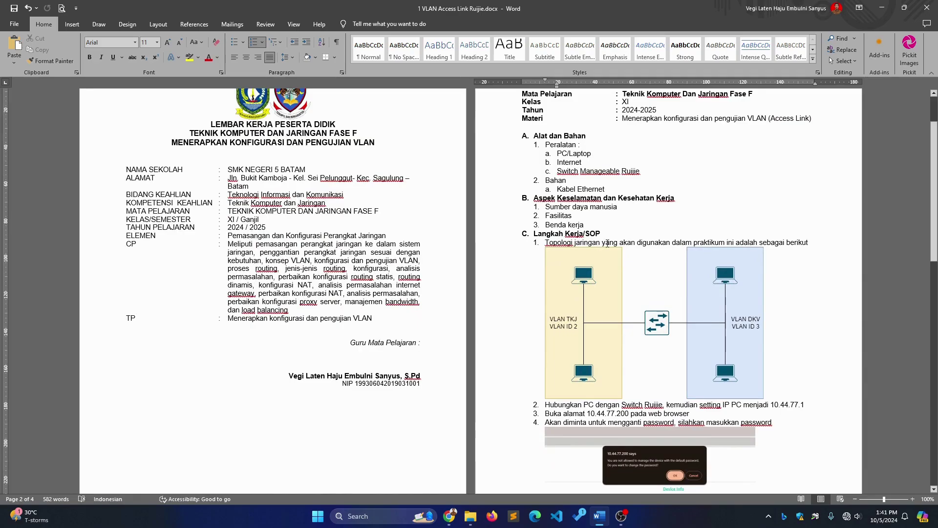
click(610, 243)
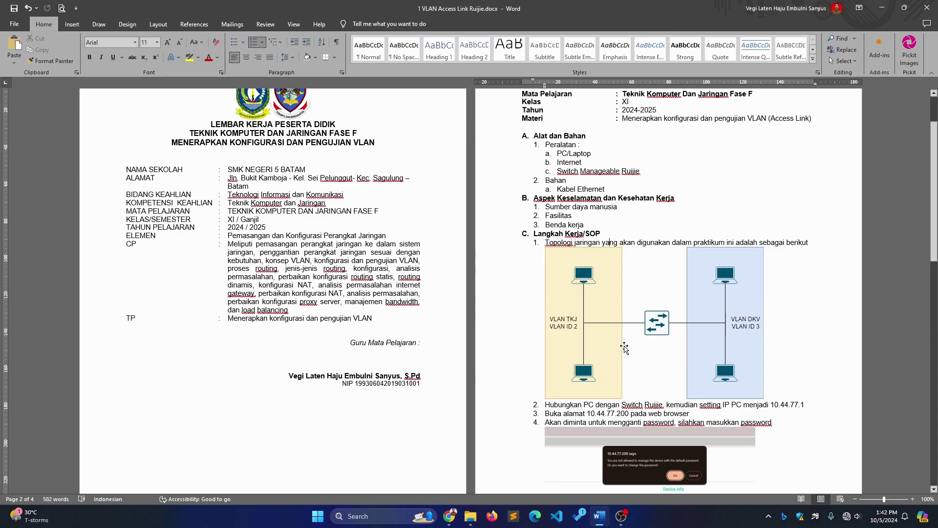
scroll(626, 343, down, 2)
scroll(633, 316, down, 2)
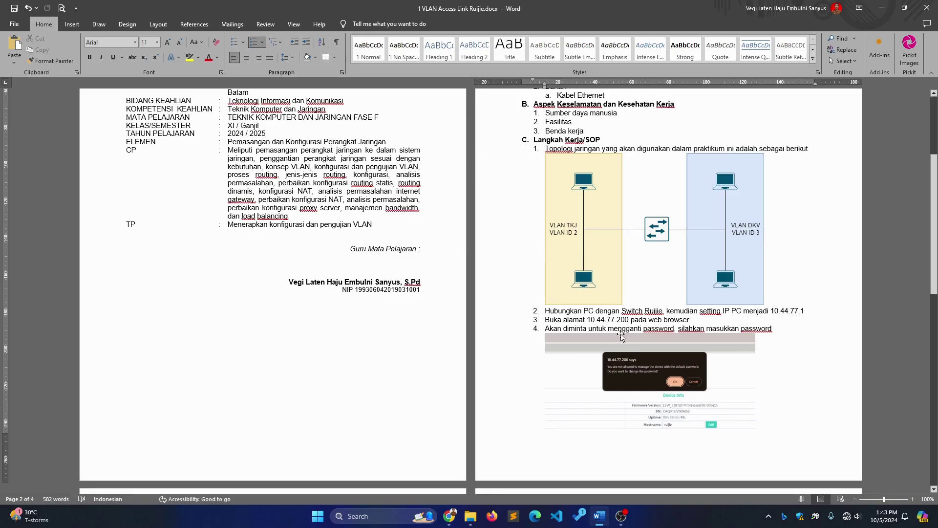
drag(687, 312, 758, 313)
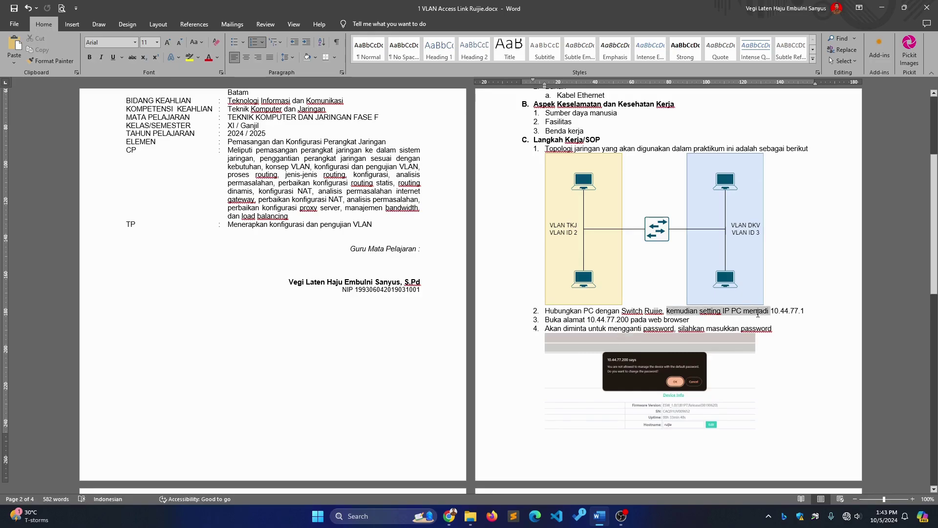
click(774, 311)
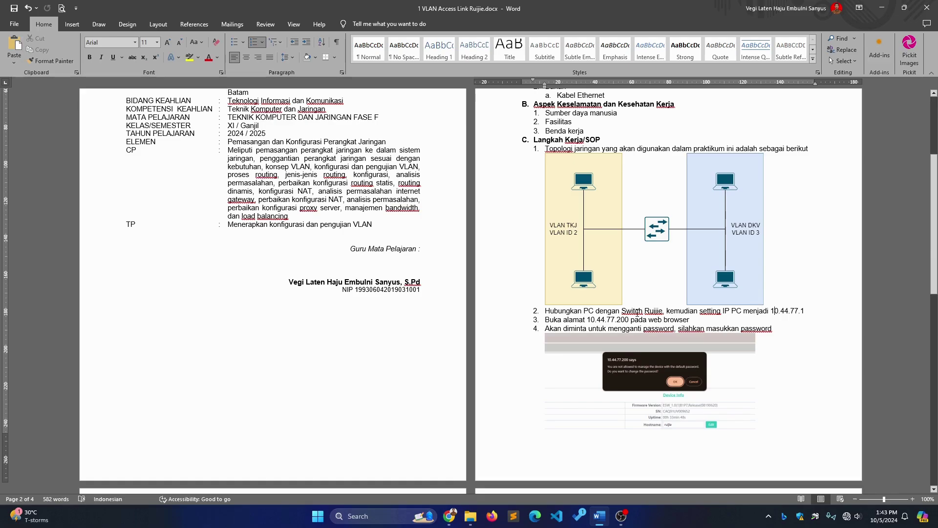
Open the Ethernet adapter's IPv4 properties via Control Panel's Network and Sharing Center
key(super)
text(cont)
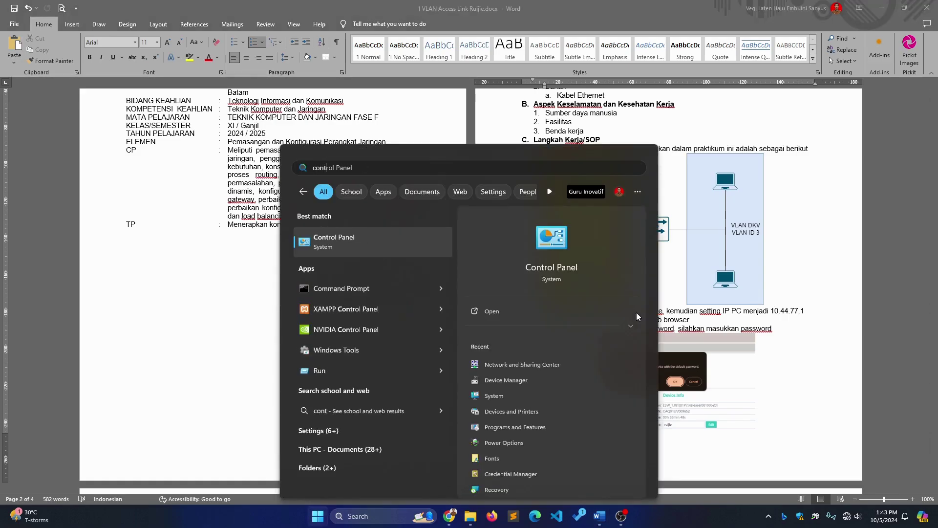
key(Return)
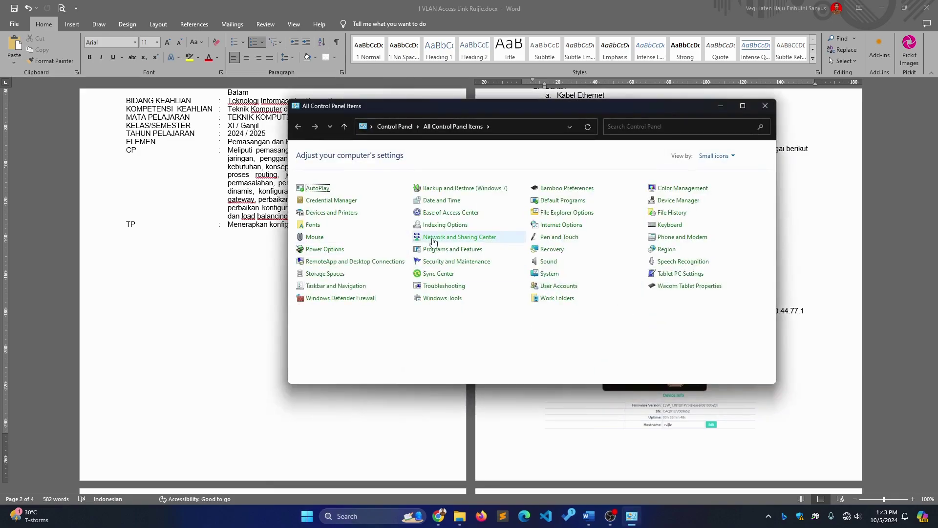
click(433, 238)
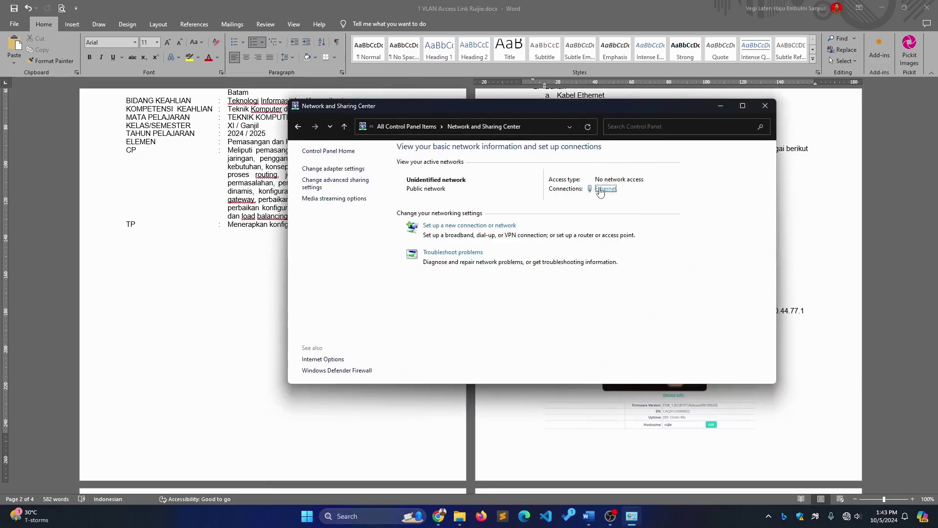
click(604, 190)
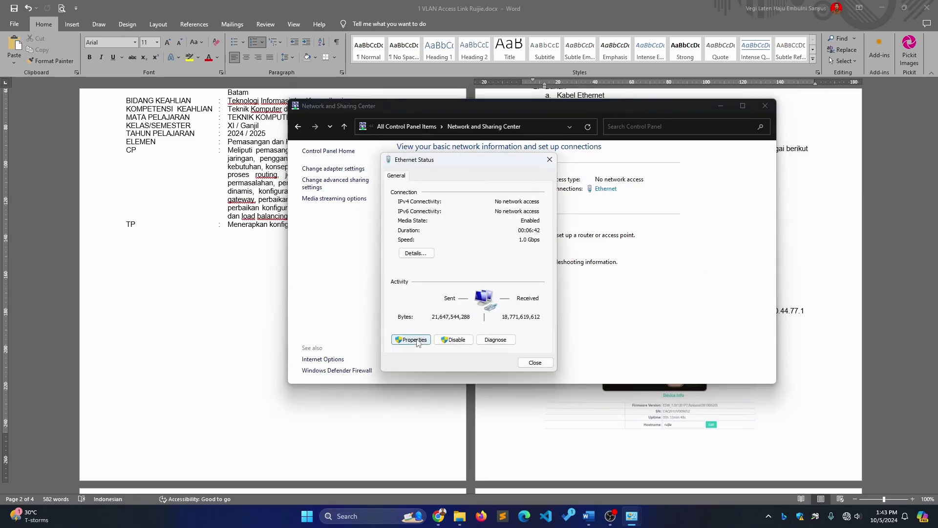
click(416, 340)
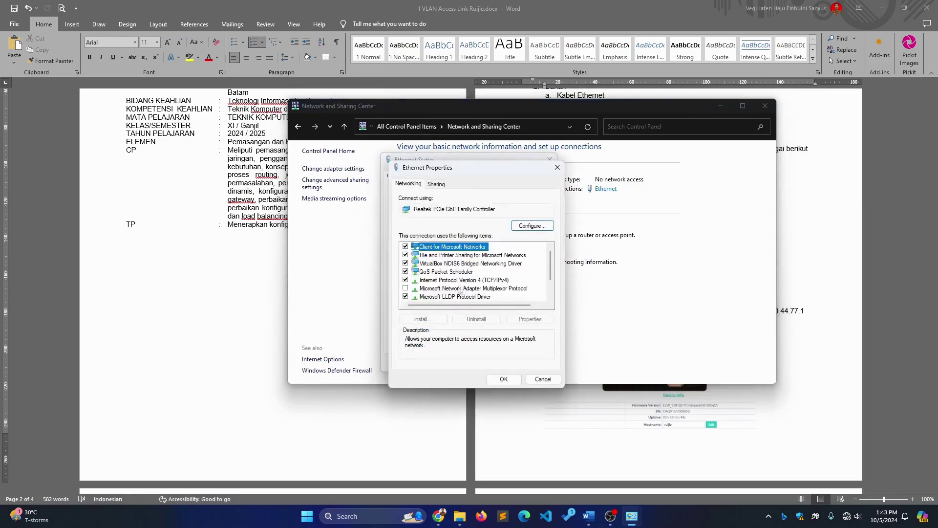
double_click(476, 281)
Assign static IPv4 10.44.77.1 with mask 255.0.0.0, apply, and return to the document
click(472, 276)
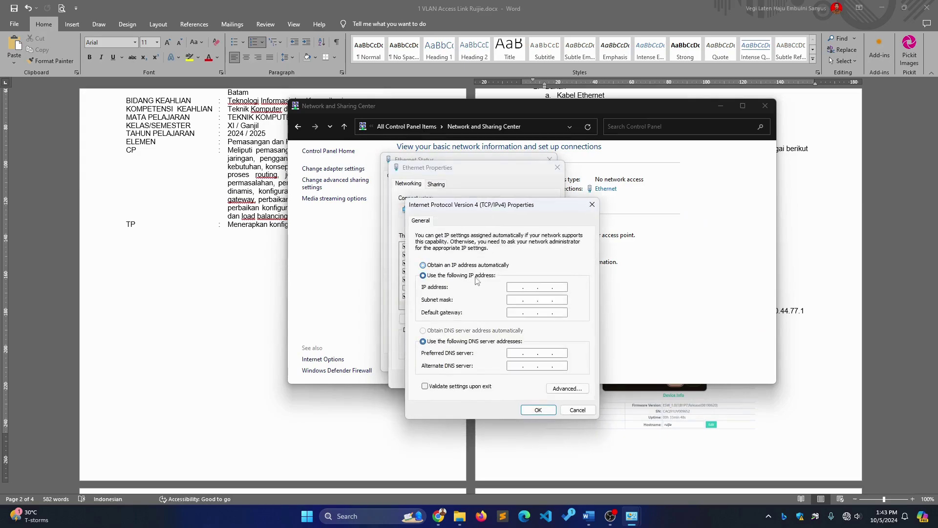
click(510, 288)
text(10 . 44 . 77 . 1)
key(Tab)
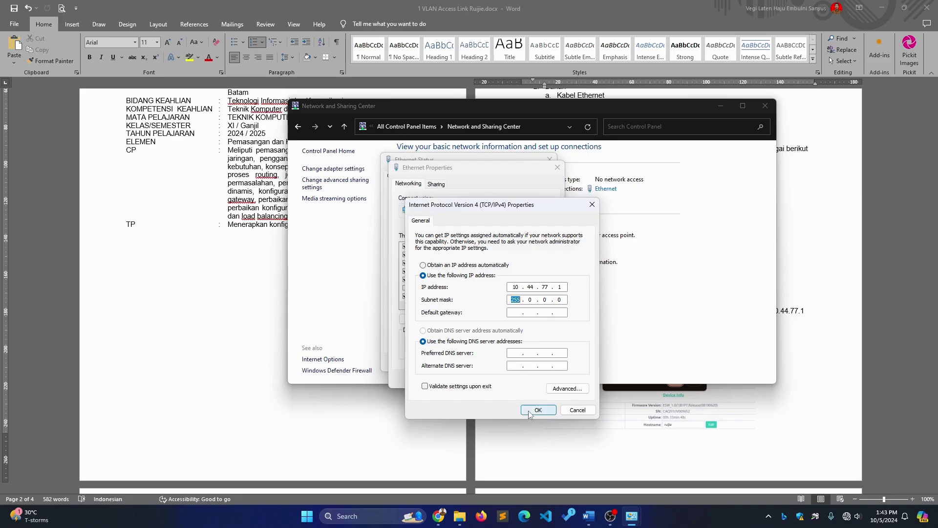
click(530, 414)
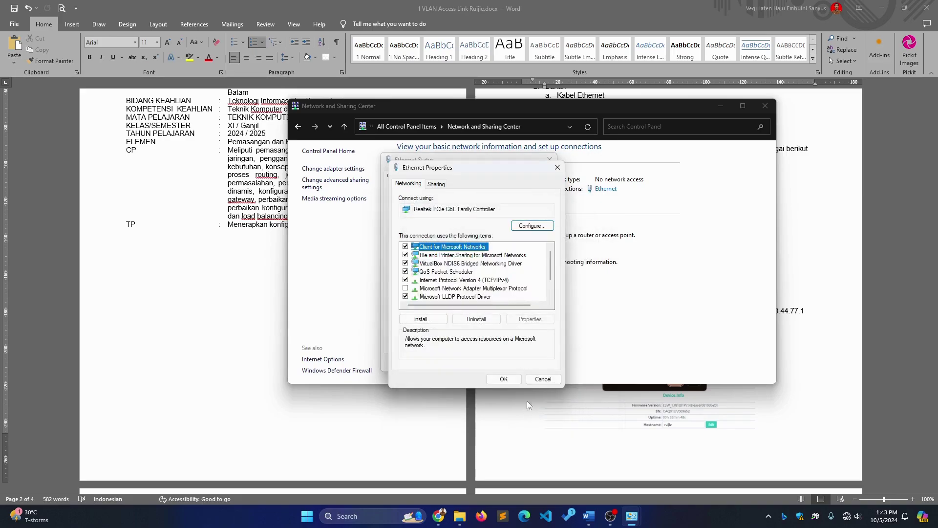
click(503, 379)
click(528, 361)
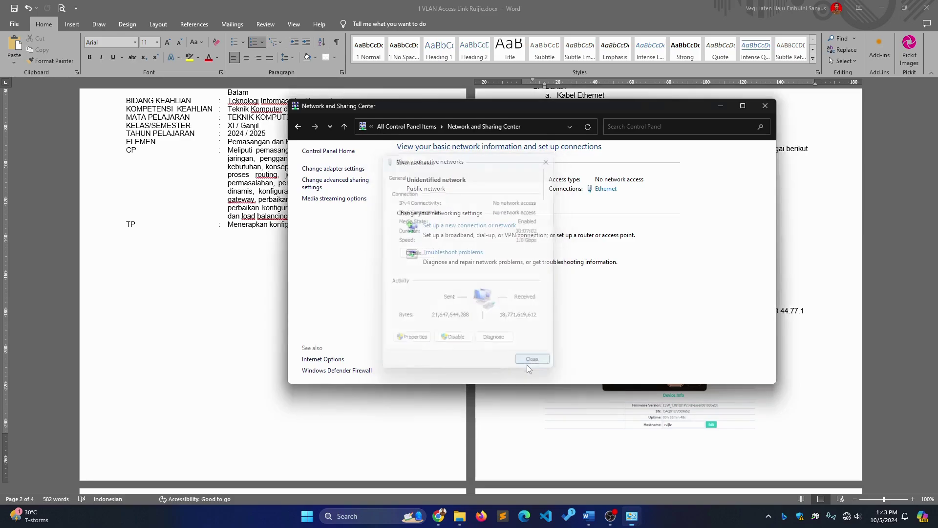
click(720, 107)
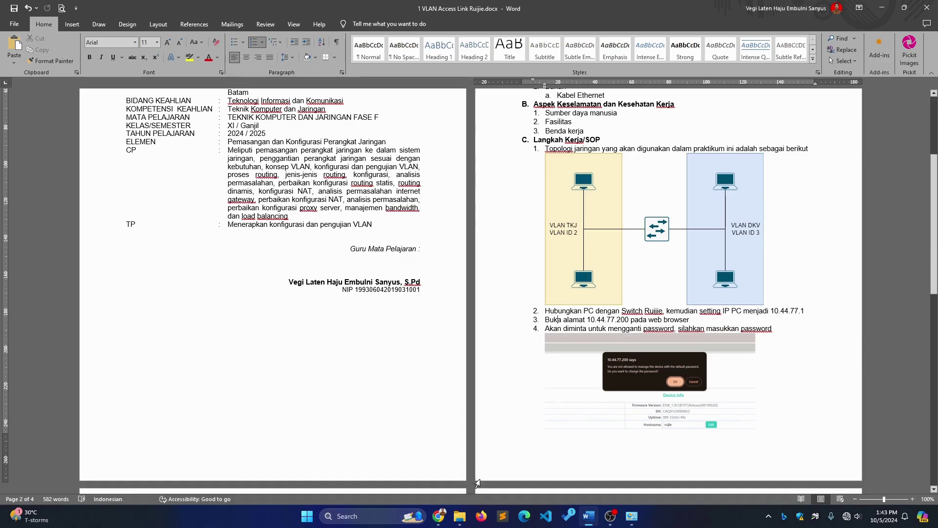
Load 10.44.77.200 in a new Chrome tab, check the jobsheet, and return to the switch page
click(435, 518)
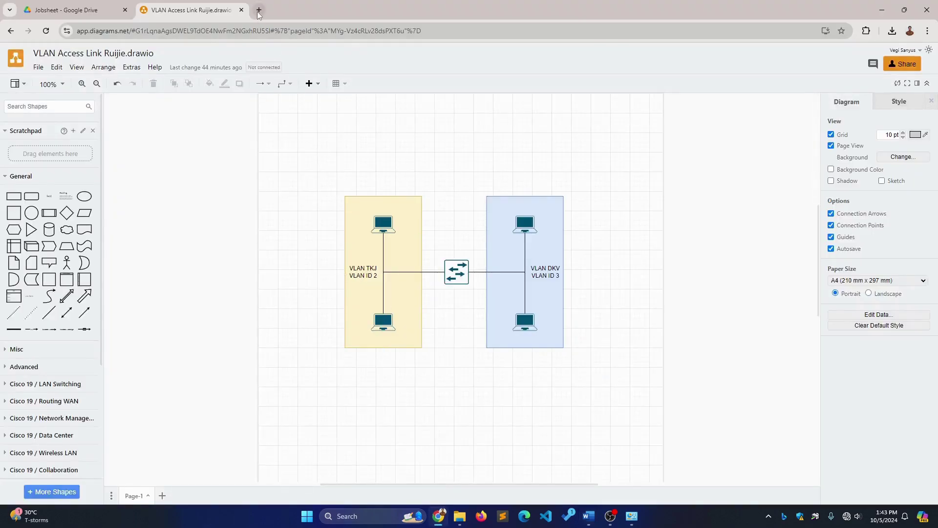
click(259, 11)
click(260, 30)
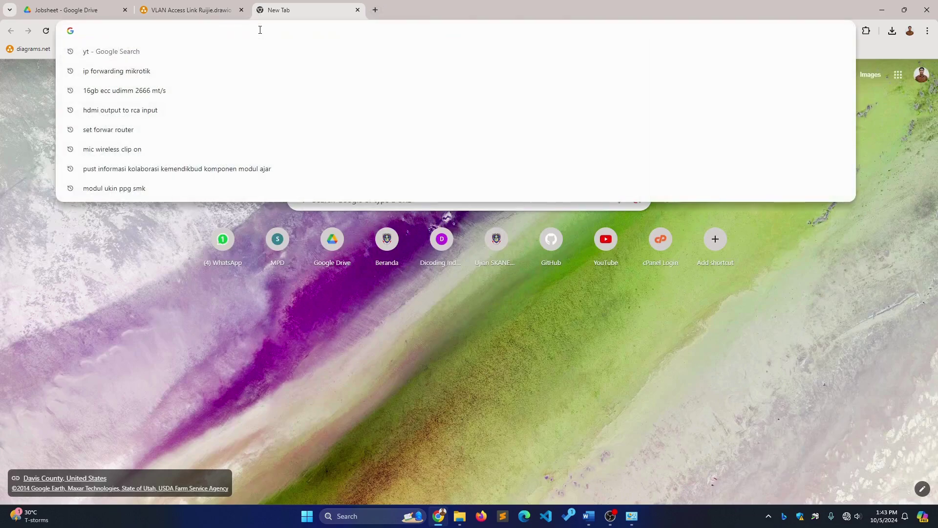
text(10)
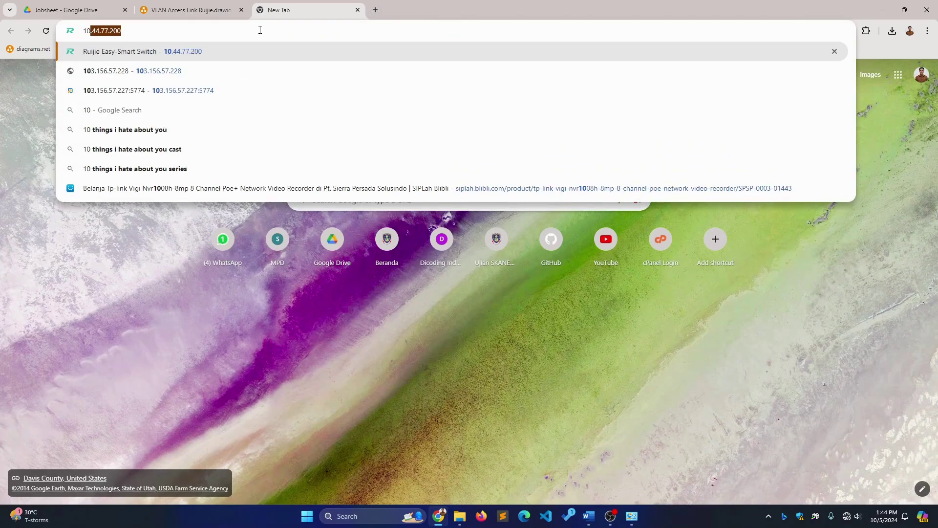
key(Right)
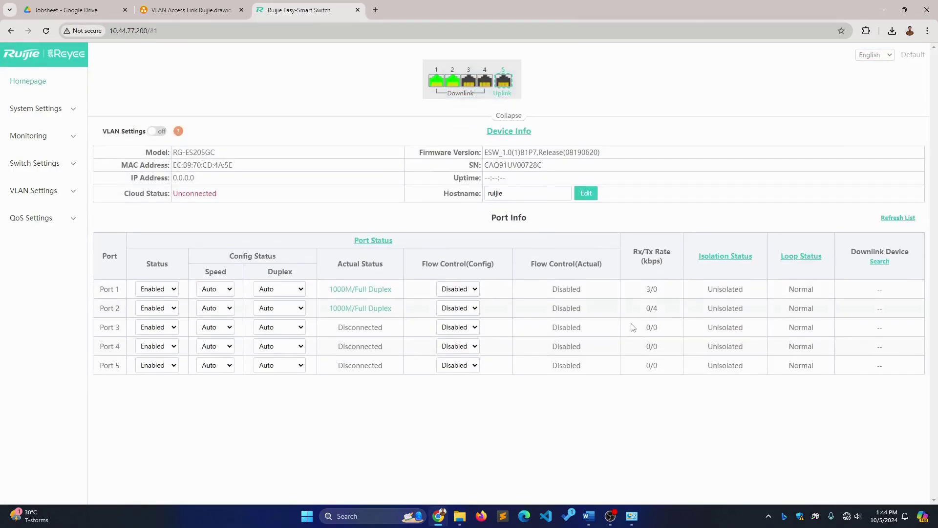
click(584, 523)
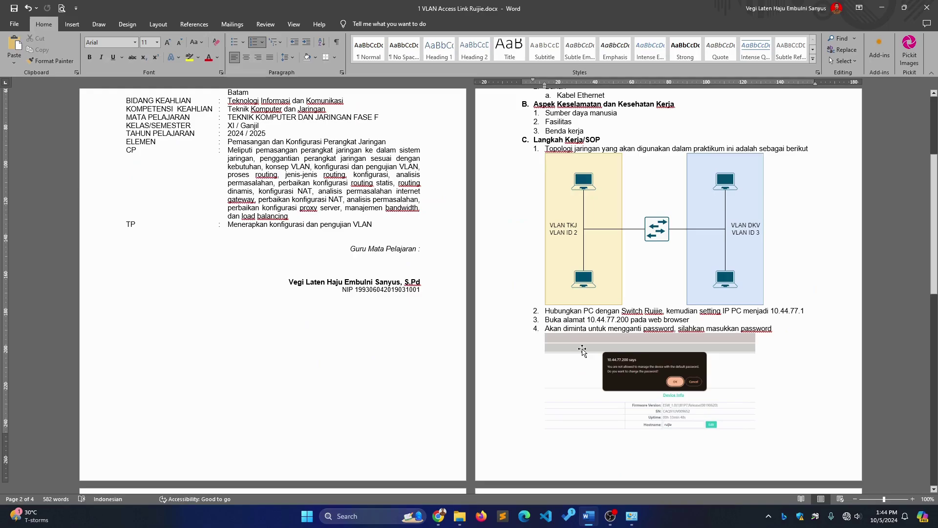
scroll(699, 326, down, 8)
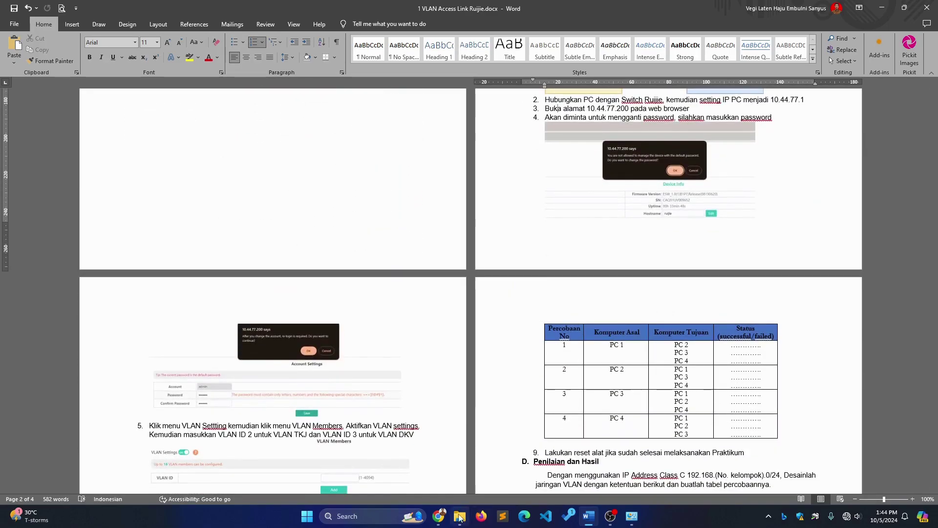
click(439, 516)
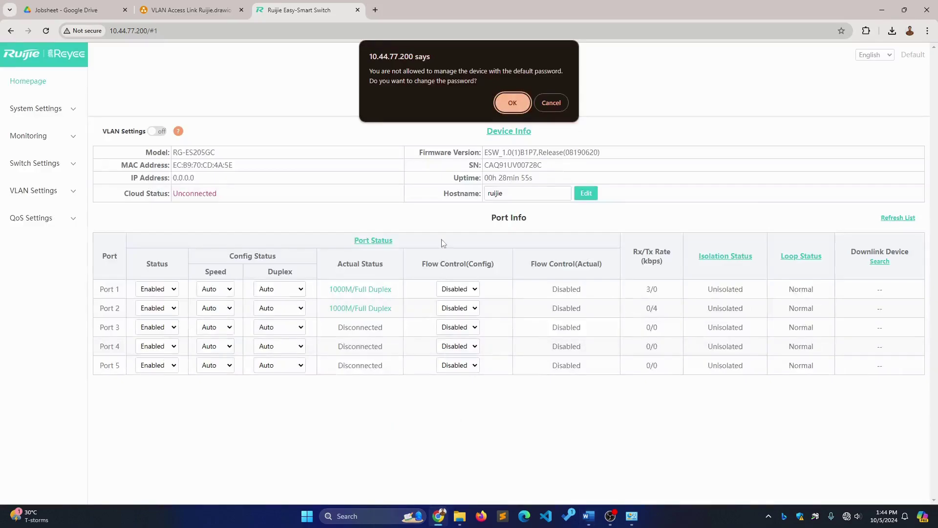
Replace the switch's default admin password with a new one and accept the re-login
click(513, 102)
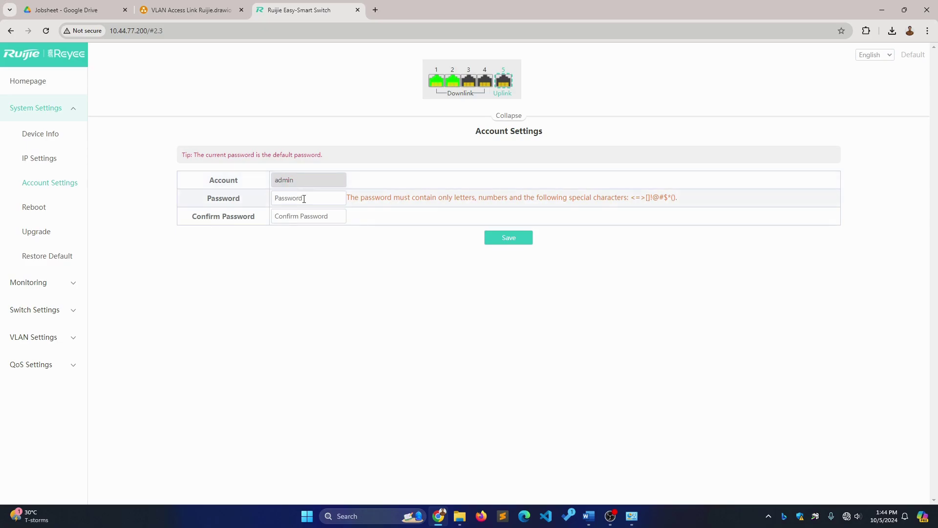
click(304, 199)
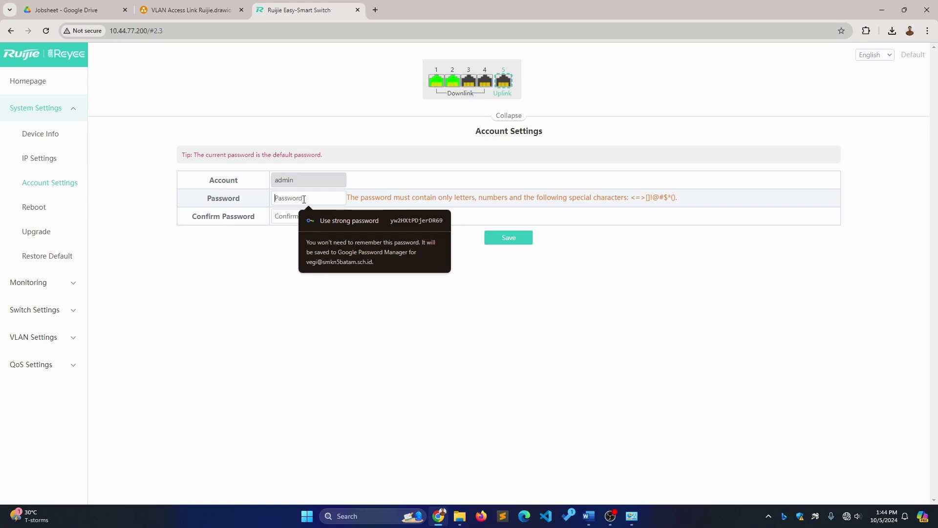
text(admin1)
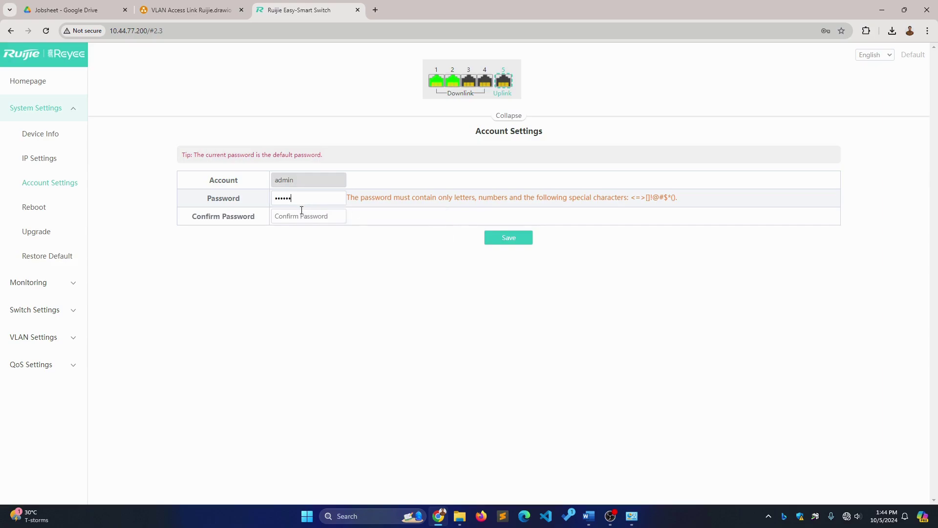
click(303, 215)
text(adm)
click(487, 240)
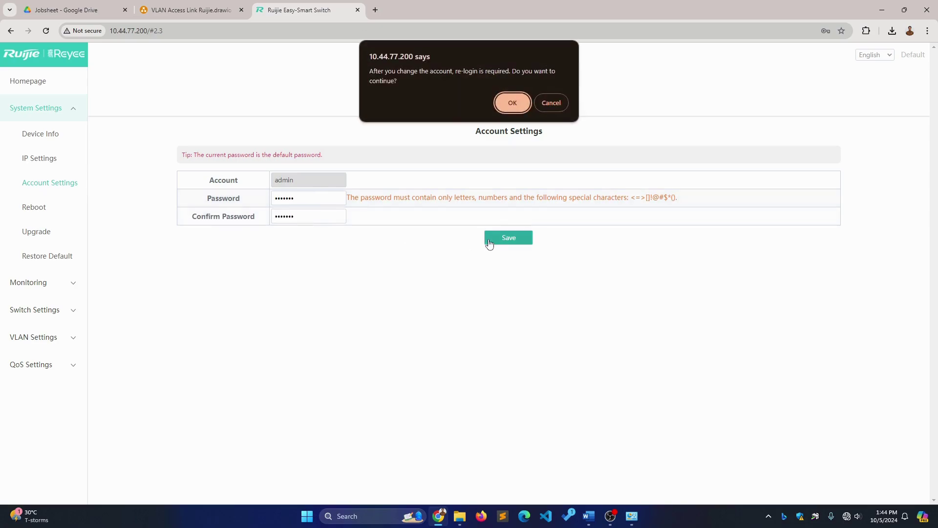
click(503, 104)
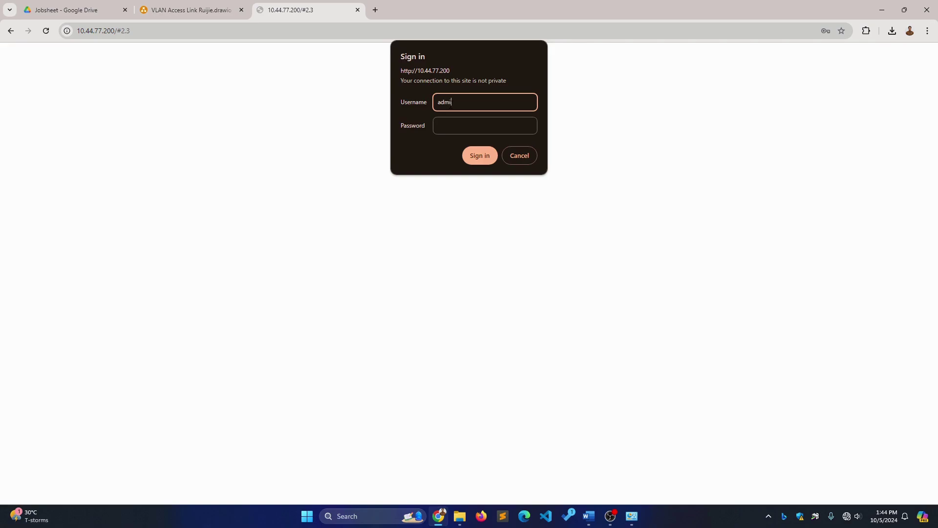
Sign back in to the switch admin interface, then switch to the jobsheet
key(Tab)
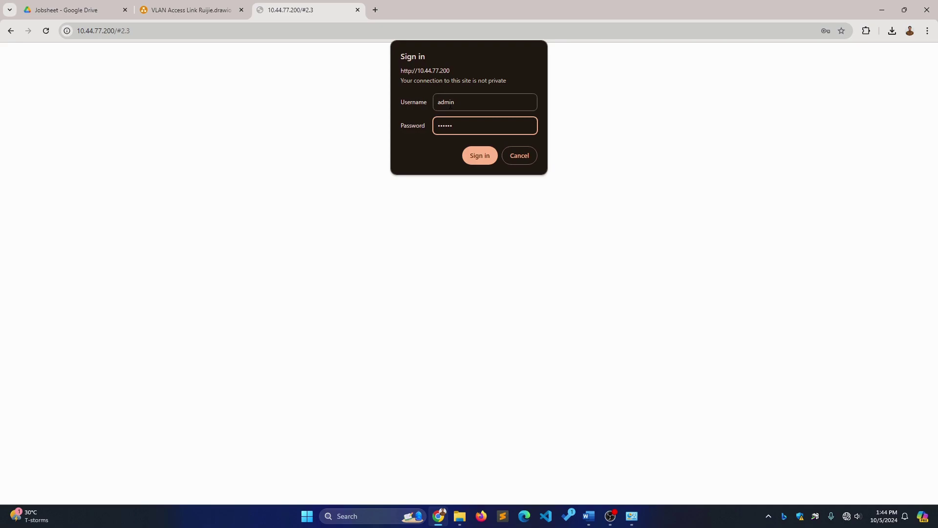
click(475, 160)
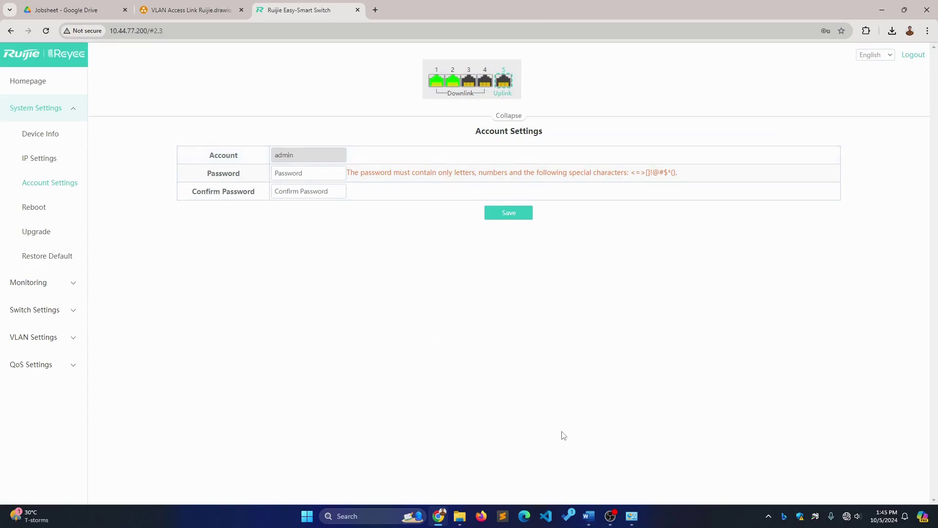
click(589, 516)
scroll(349, 344, down, 3)
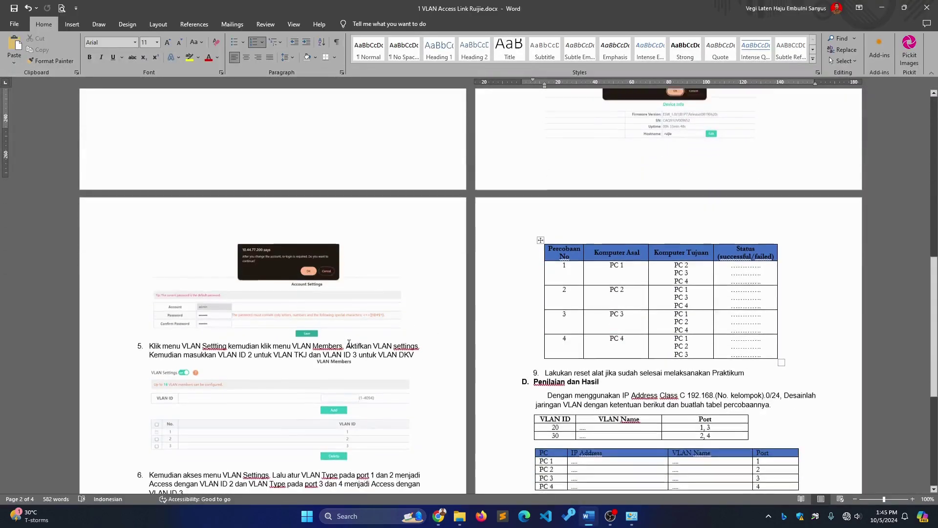
click(164, 334)
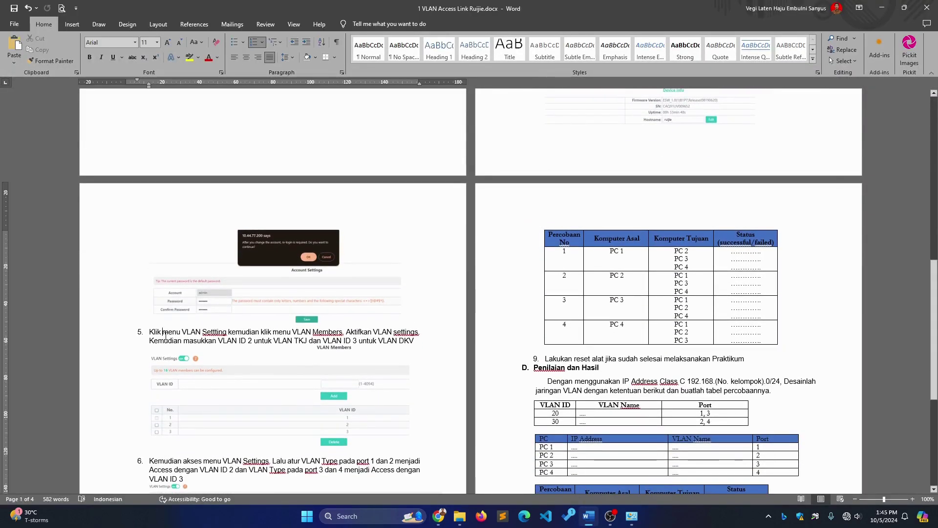
scroll(165, 336, up, 4)
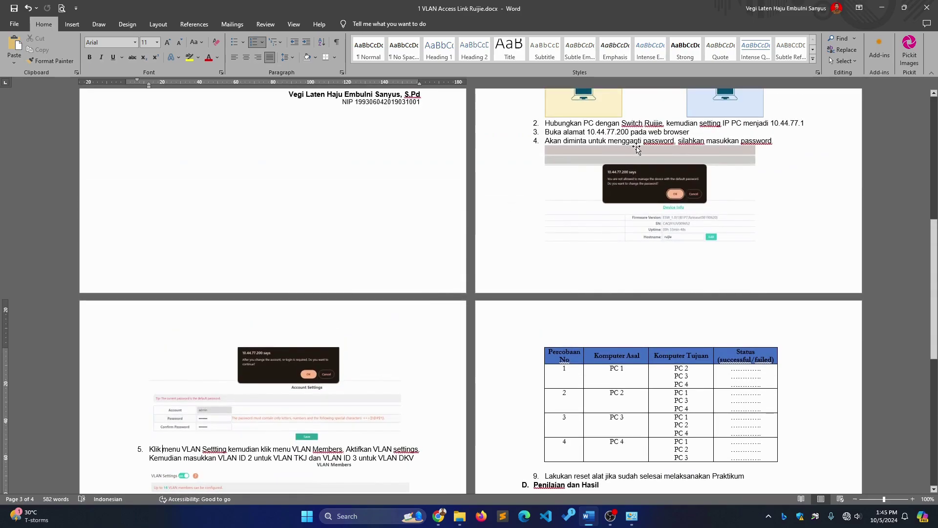
scroll(282, 346, down, 5)
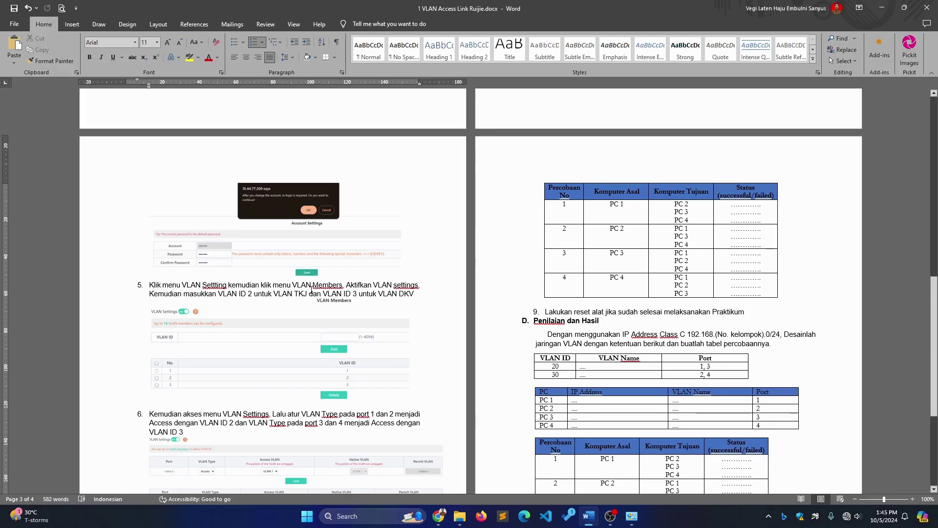
click(439, 517)
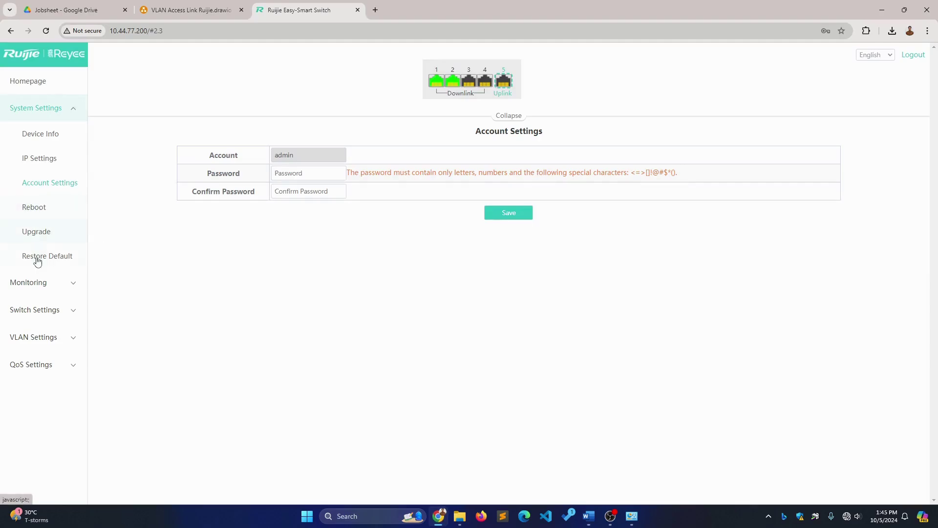
Open the VLAN Members page under VLAN Settings
click(43, 340)
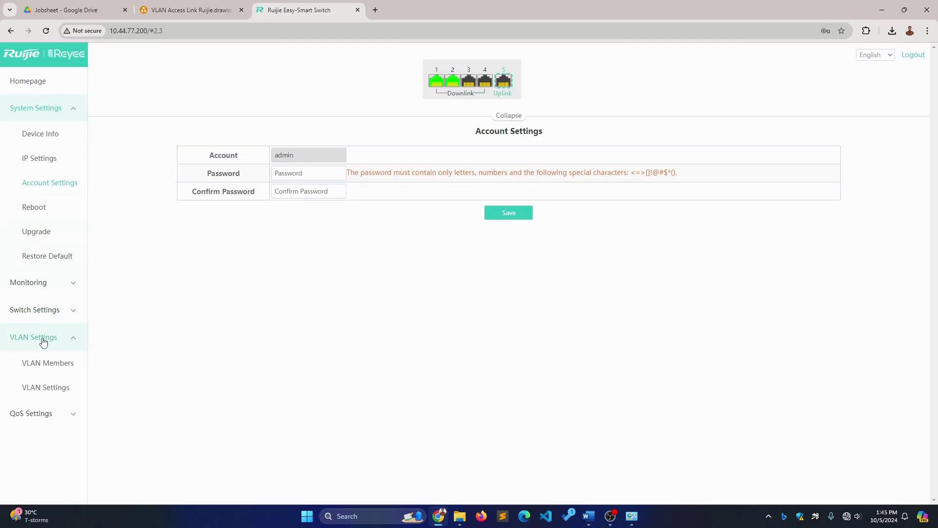
click(50, 372)
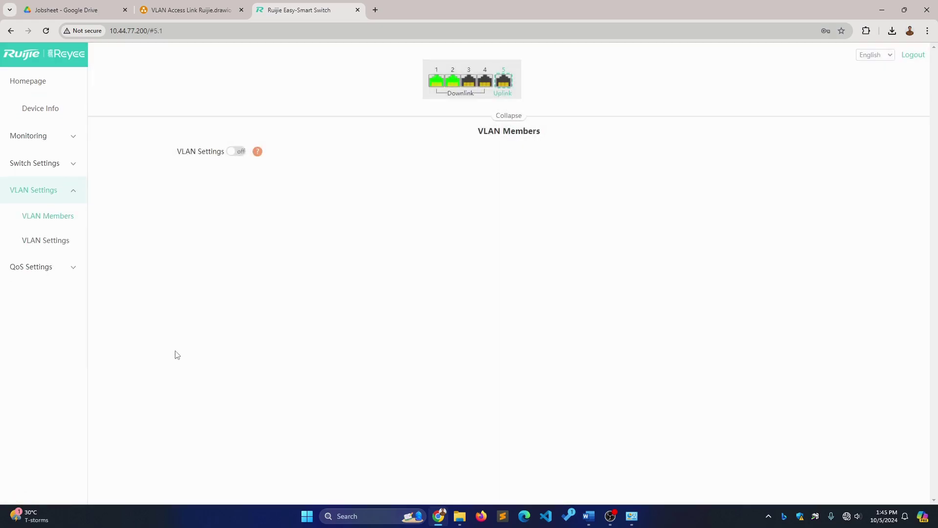
click(442, 519)
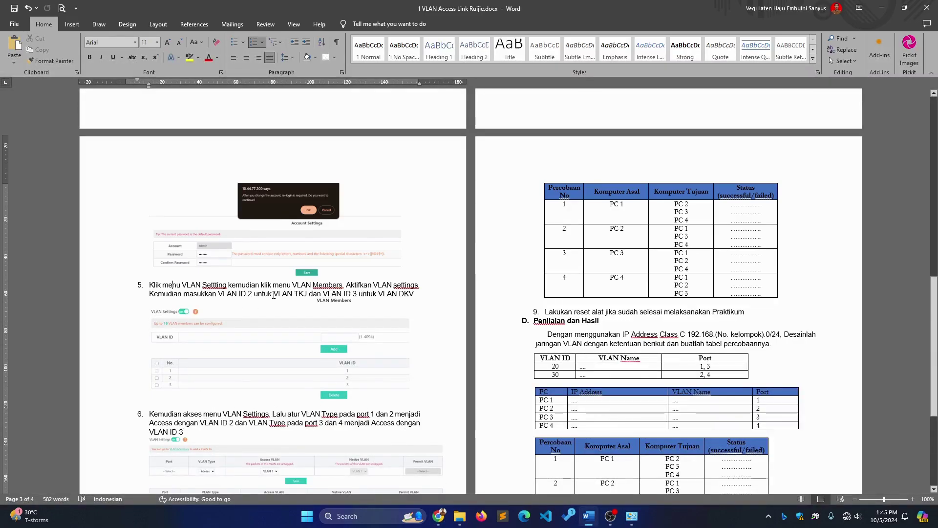
key(alt+Tab)
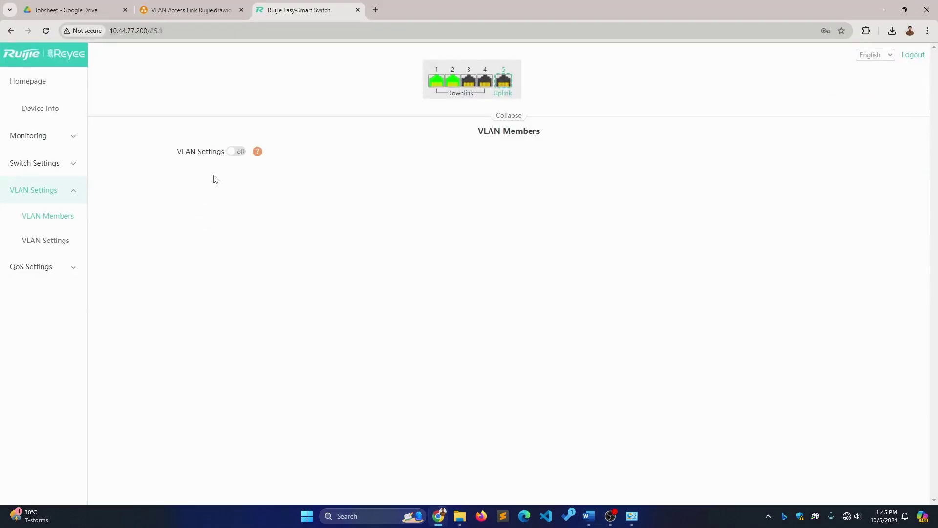
Turn VLAN Settings on for all ports and check the jobsheet's next step
click(234, 153)
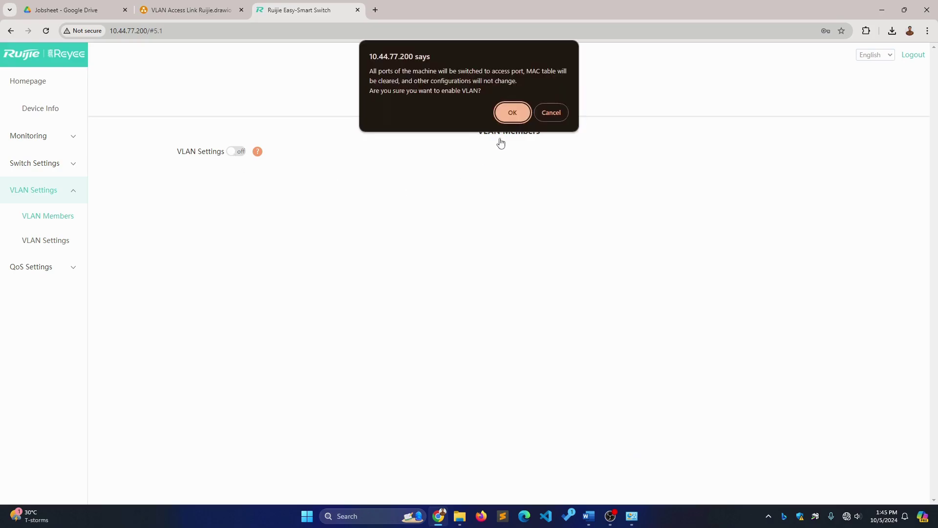
click(518, 112)
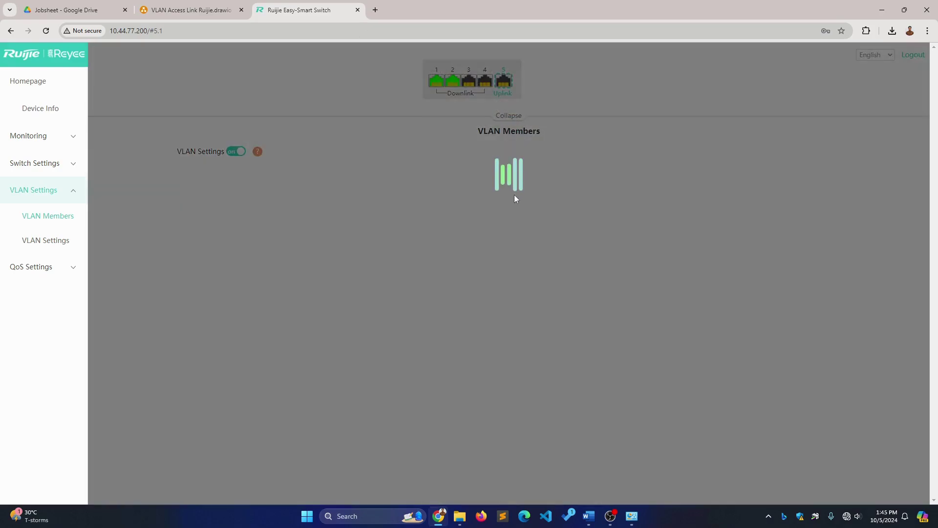
key(alt+Tab)
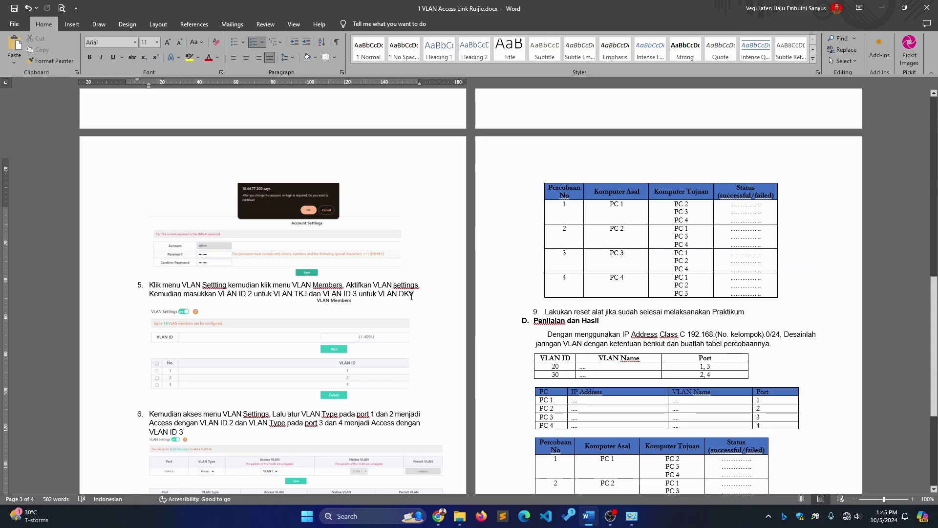
scroll(588, 291, up, 20)
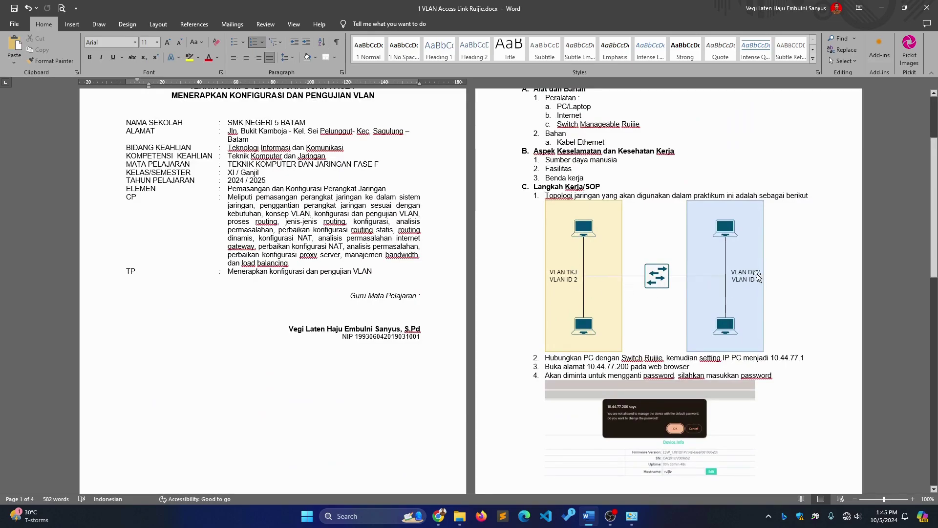
scroll(435, 319, down, 20)
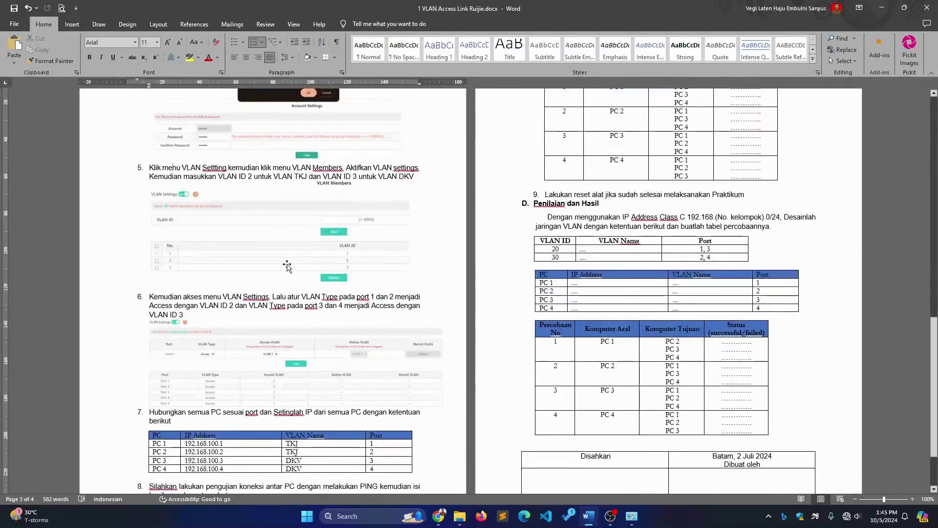
key(alt+Tab)
click(515, 199)
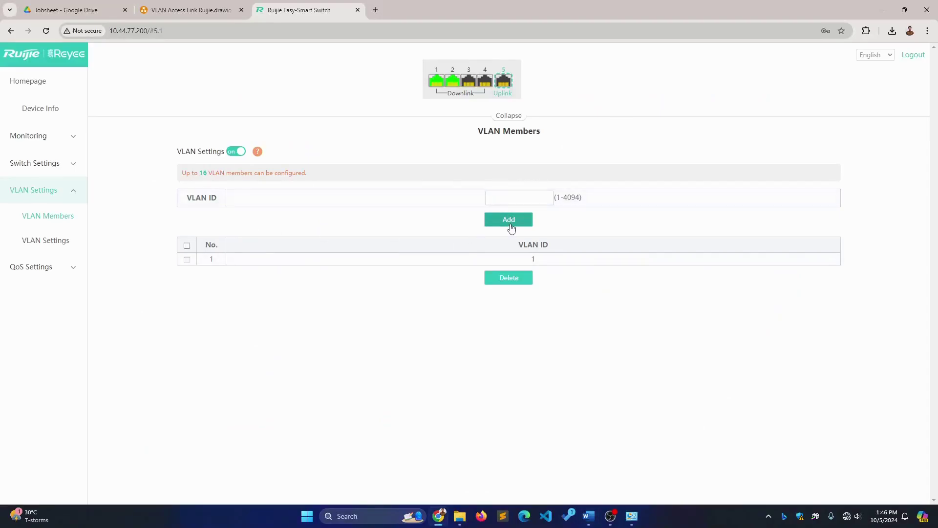
Add VLAN IDs 2 and 3 to the switch's VLAN list
text(2)
click(506, 224)
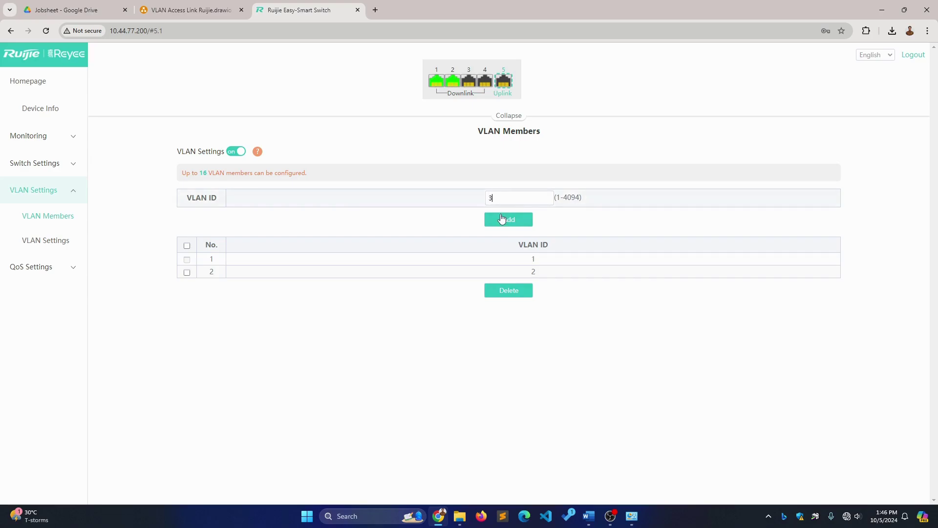
click(504, 221)
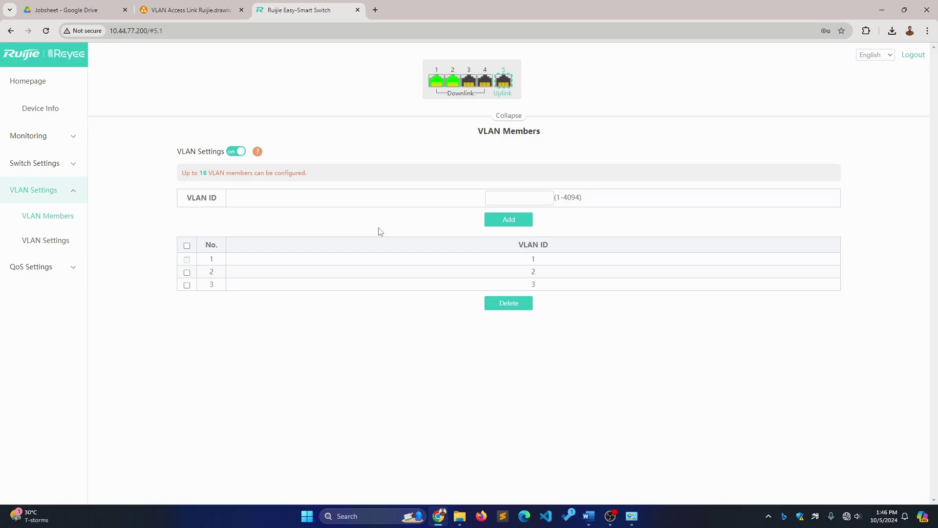
key(alt+Tab)
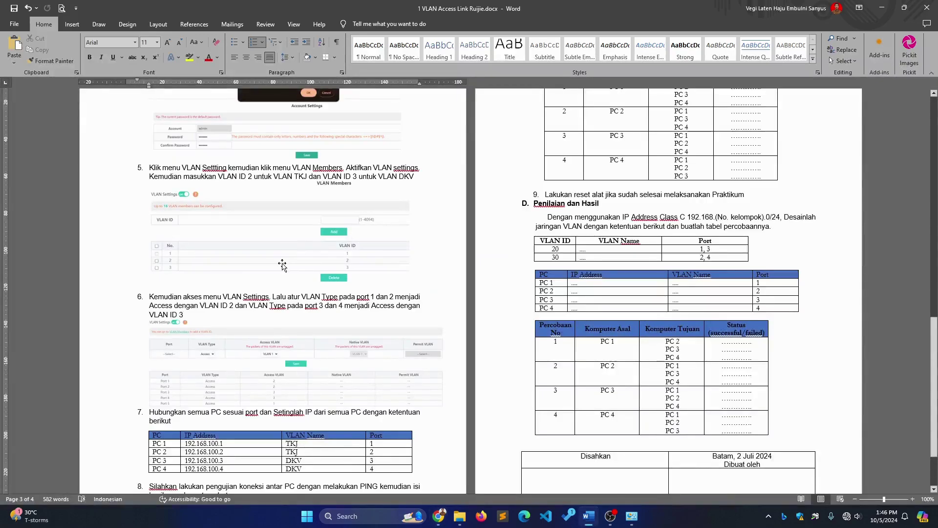
scroll(283, 264, down, 2)
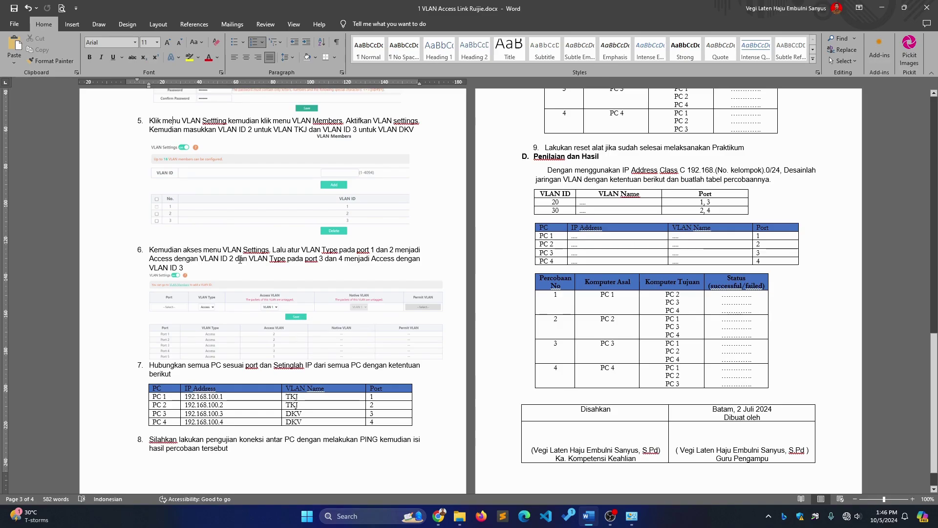
key(alt+Tab)
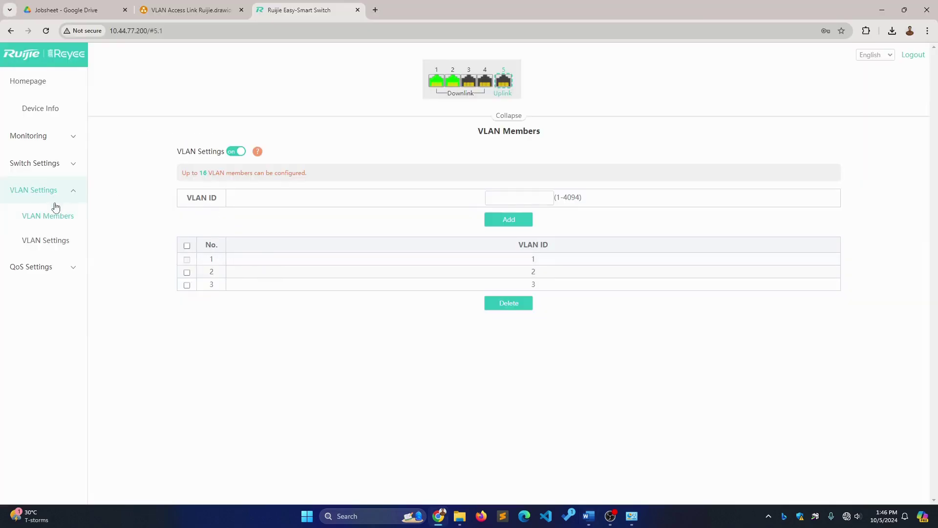
Select Port 1 and Port 2 in the port VLAN settings with Access type
click(55, 241)
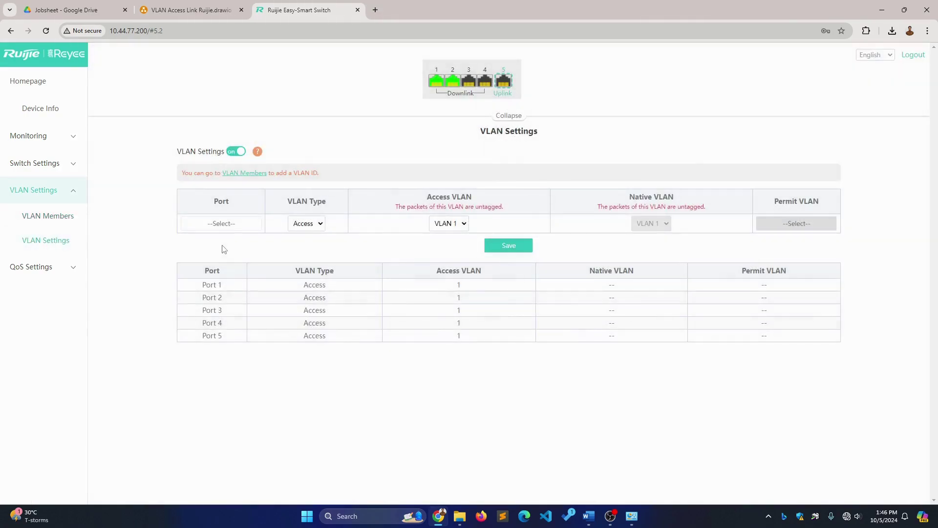
click(222, 223)
click(204, 255)
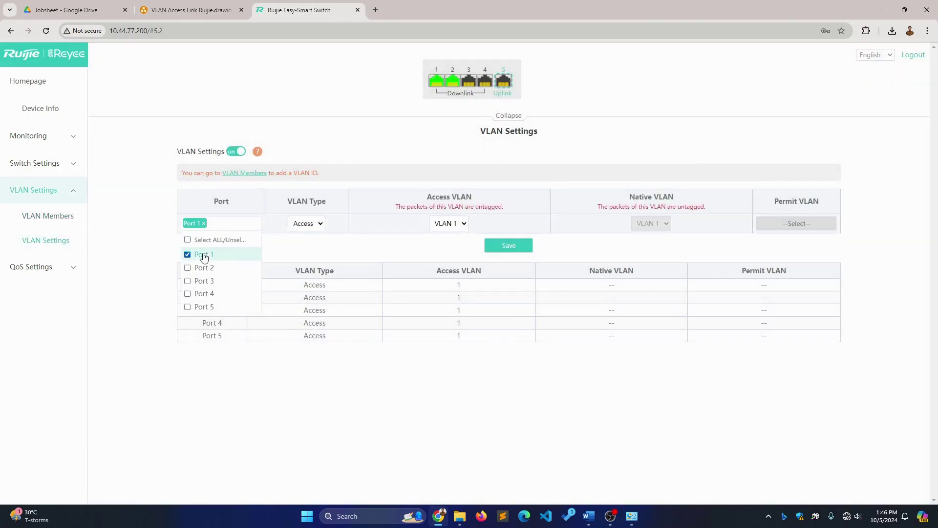
click(203, 268)
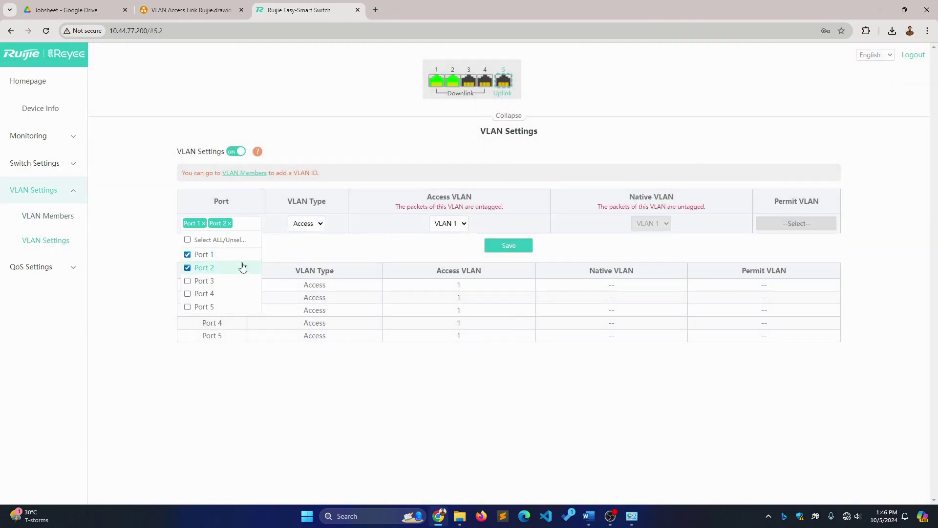
click(292, 249)
click(306, 224)
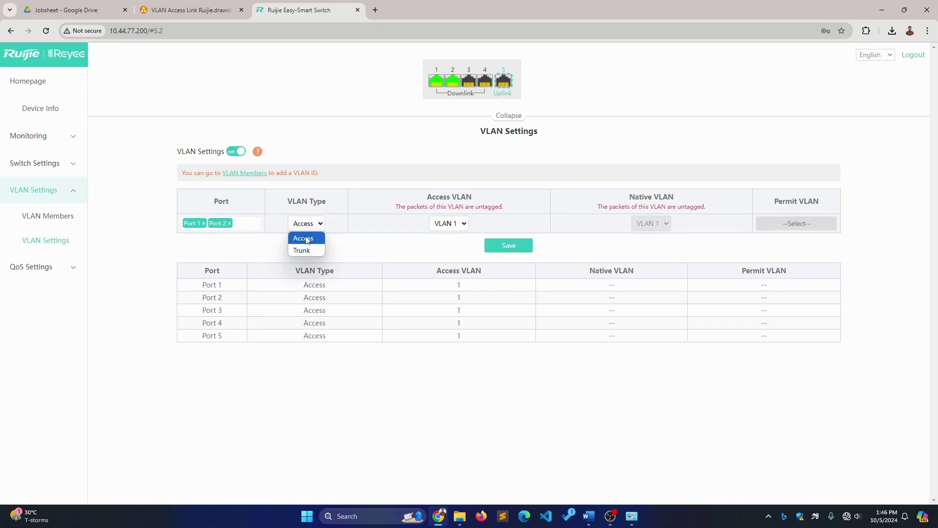
click(307, 240)
Confirm VLAN 2 in the jobsheet, set it as the access VLAN, and save
key(alt+Tab)
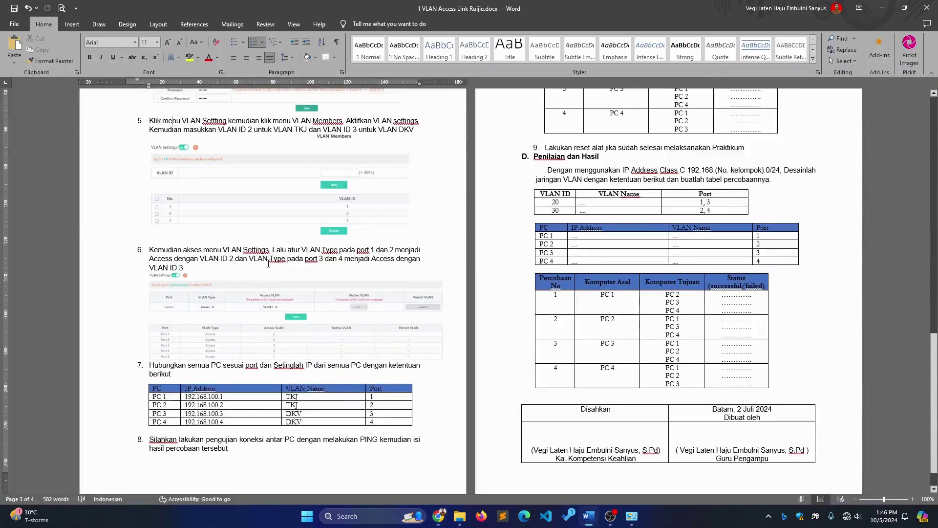
drag(201, 259, 233, 261)
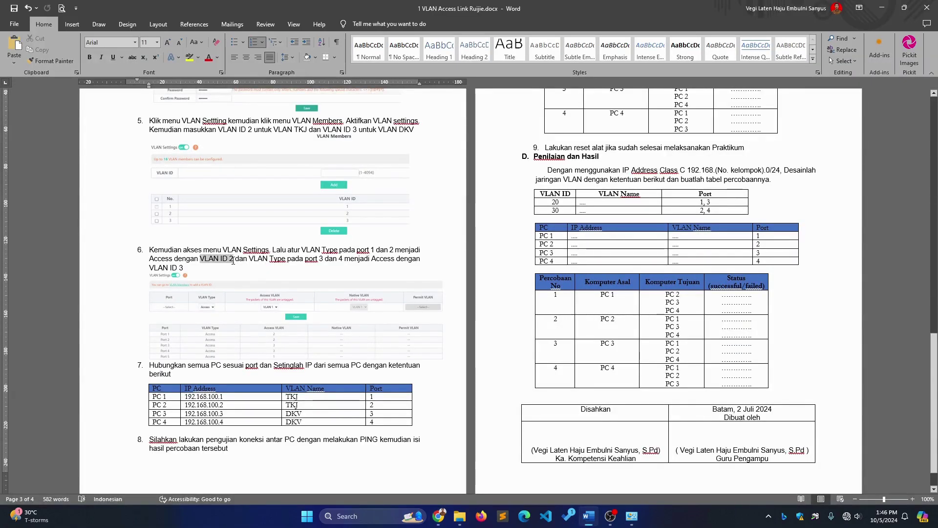
key(alt+Tab)
click(450, 224)
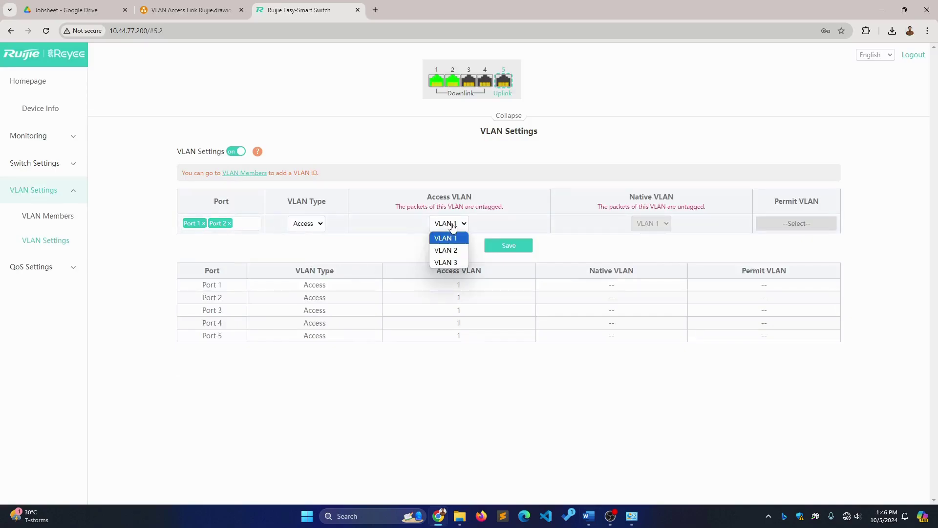
click(456, 251)
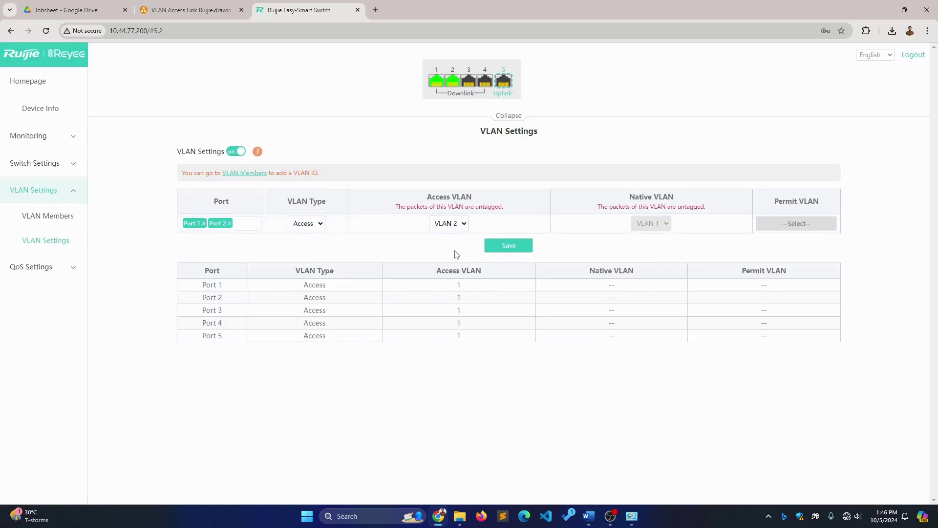
click(498, 248)
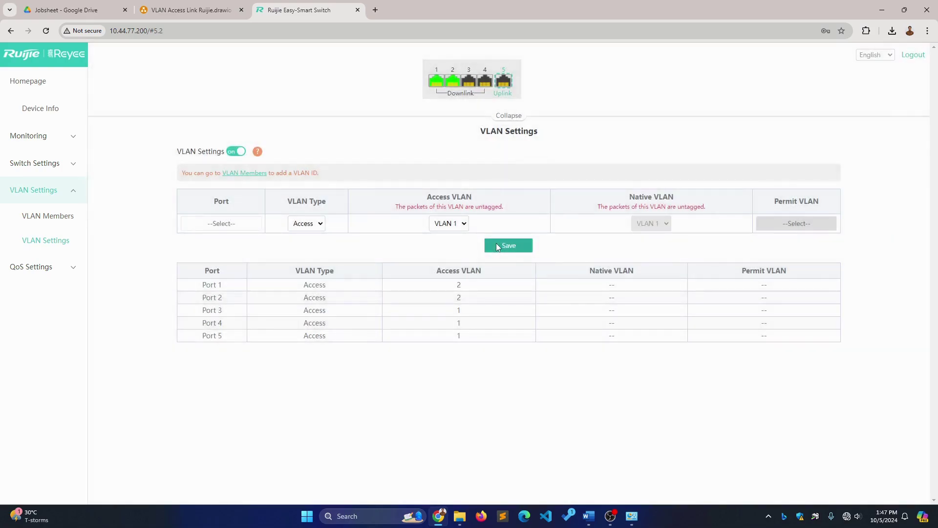
key(alt+Tab)
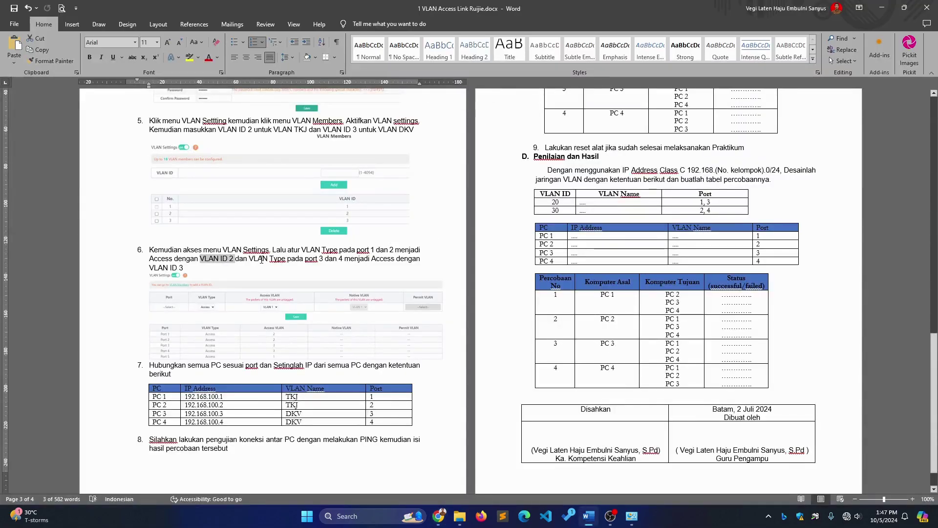
Set Port 3 and Port 4 to Access type with access VLAN 3 and save
drag(269, 259, 285, 259)
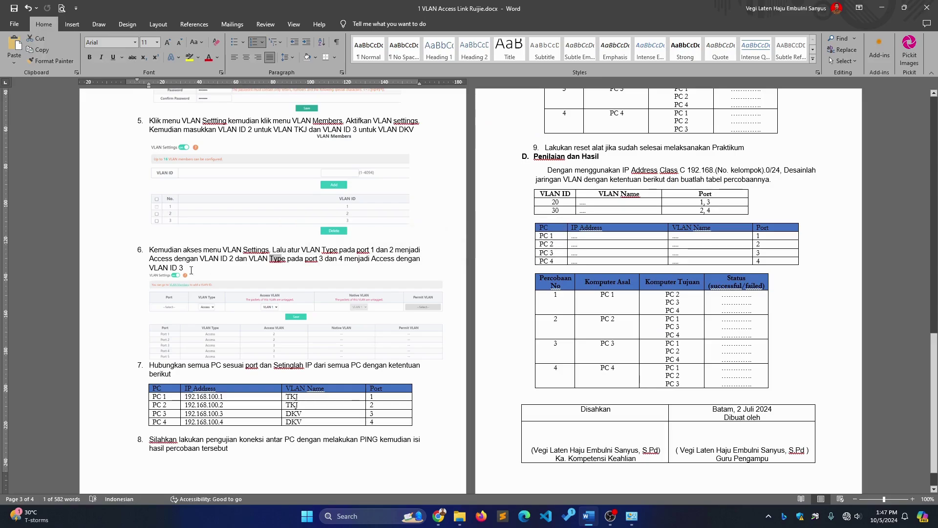
key(alt+Tab)
click(221, 223)
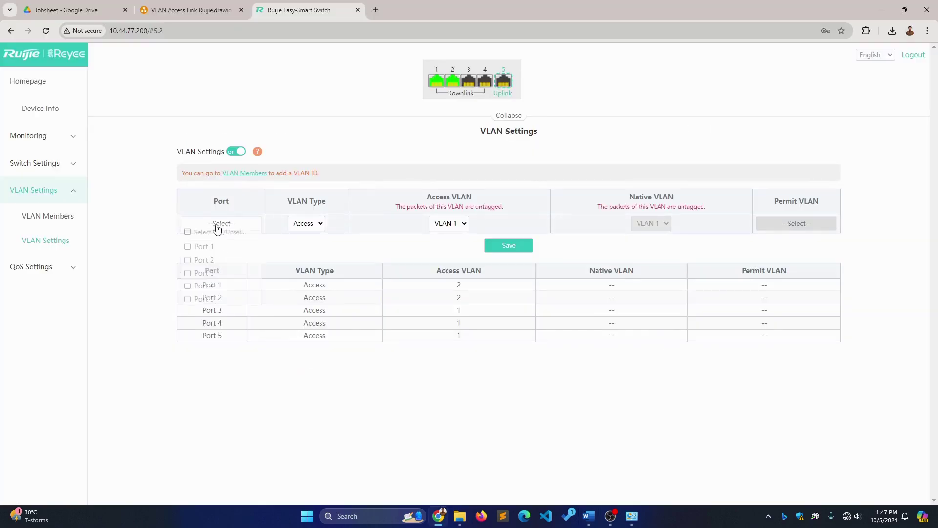
click(222, 281)
click(219, 293)
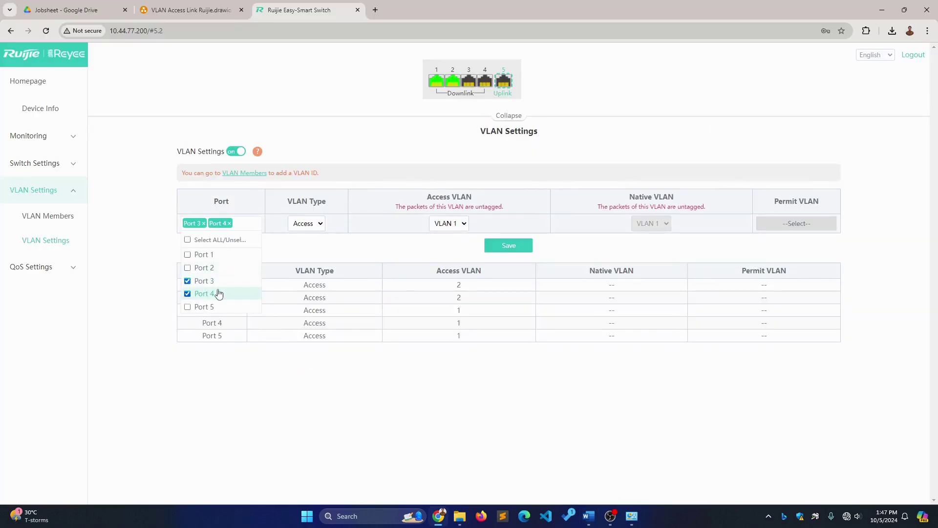
click(298, 228)
click(302, 237)
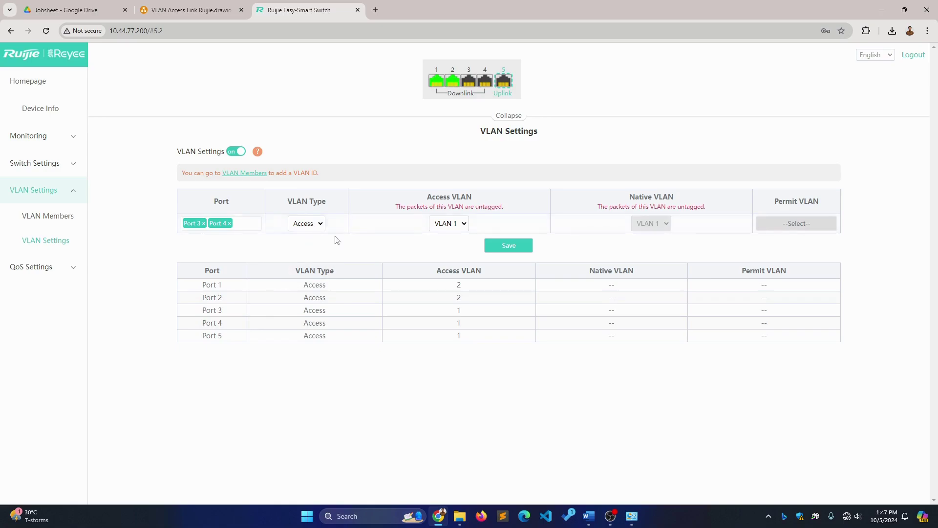
click(440, 225)
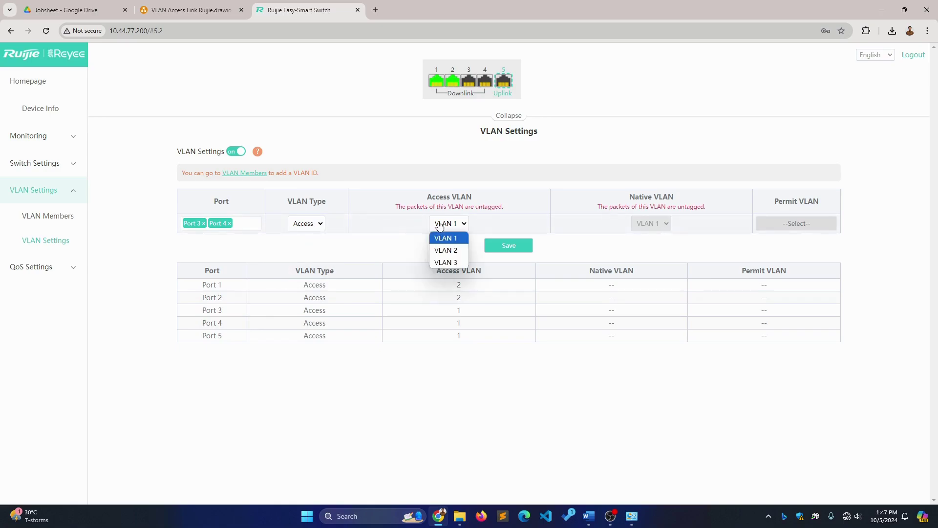
click(446, 263)
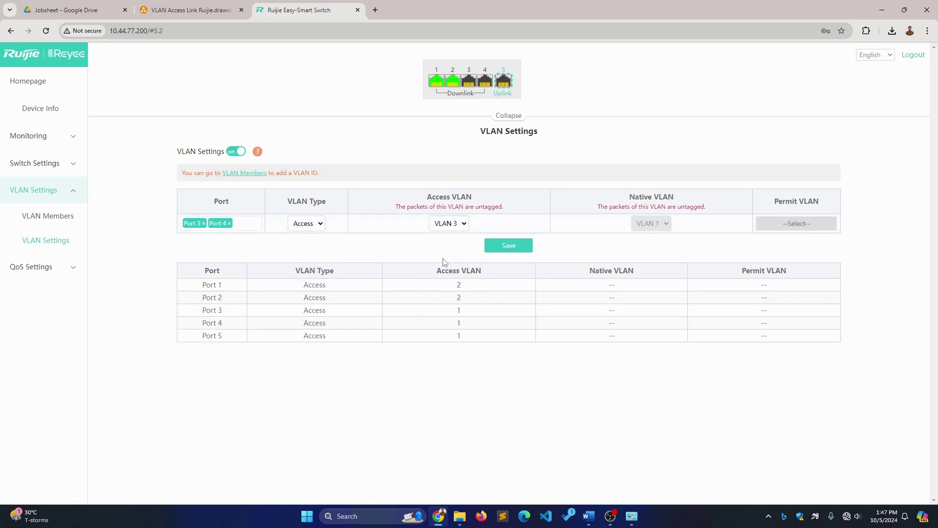
click(509, 248)
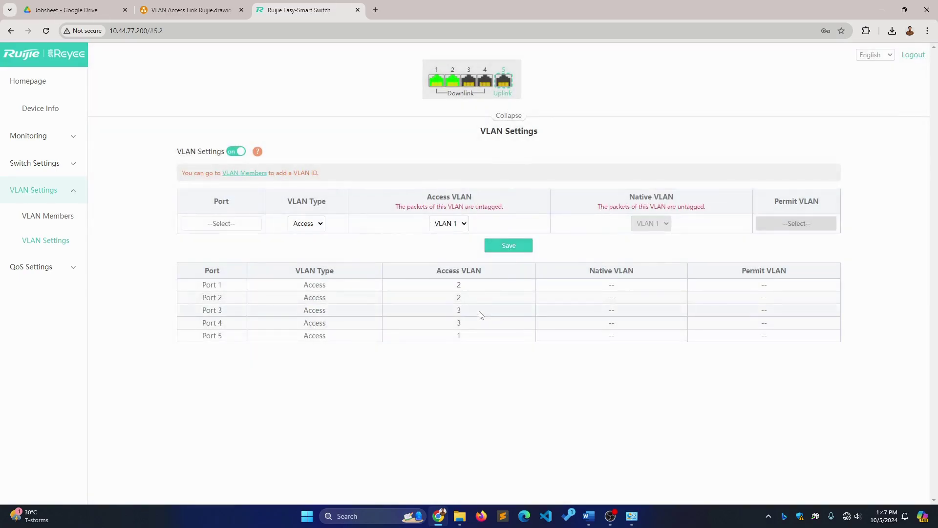
key(alt+Tab)
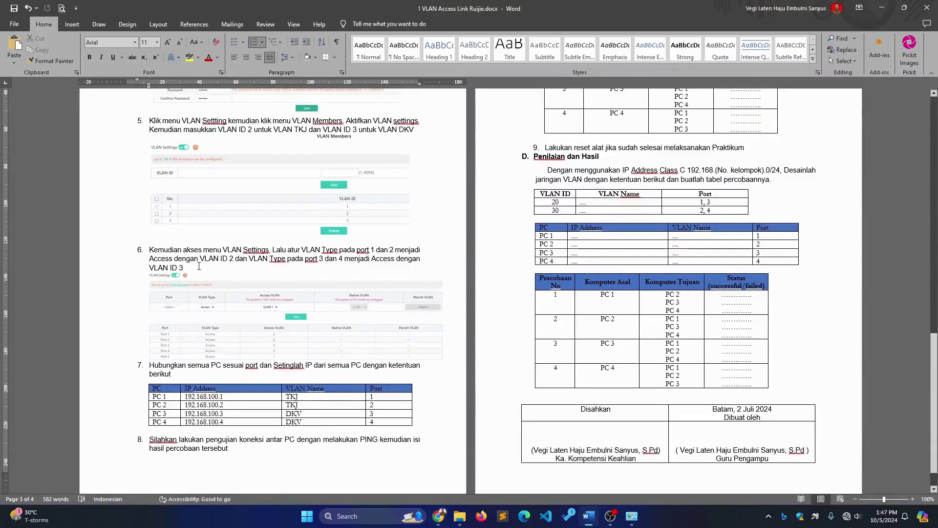
scroll(181, 230, down, 1)
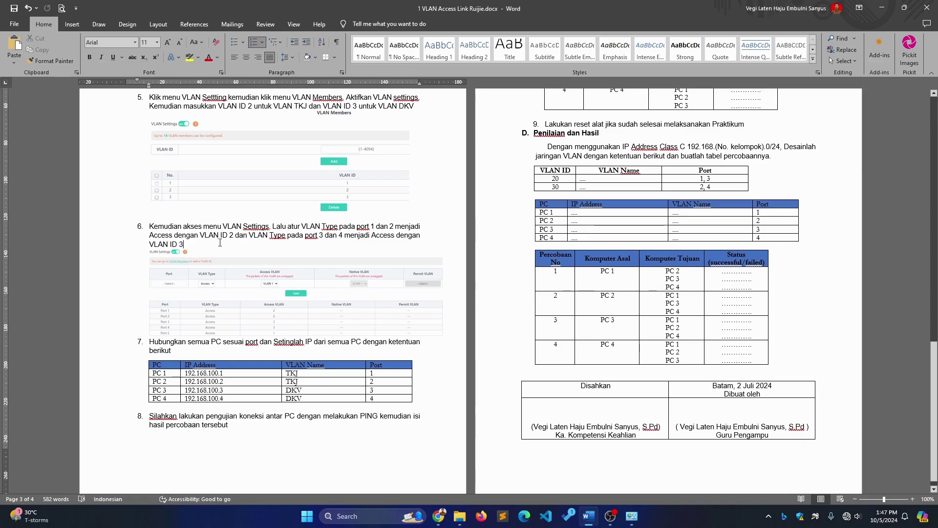
key(alt+Tab)
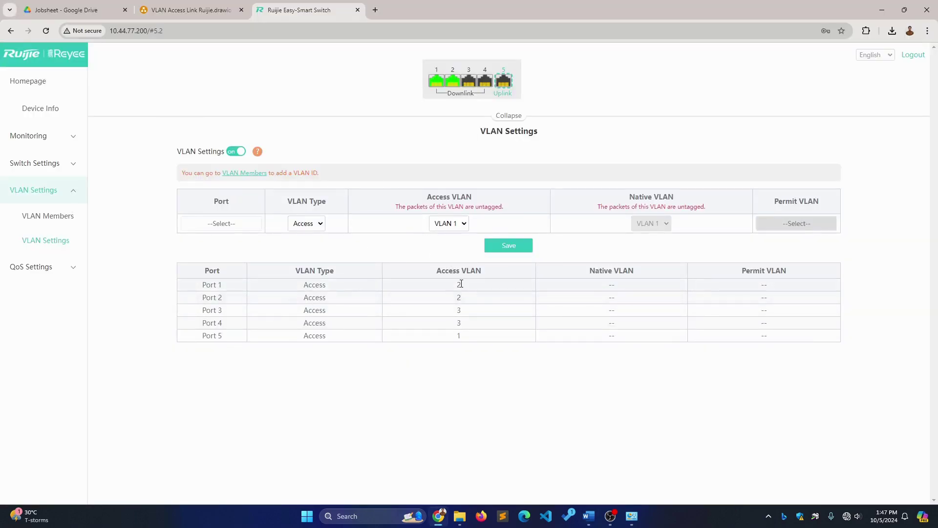
mouse_move(319, 284)
mouse_down()
mouse_move(309, 287)
mouse_move(326, 298)
mouse_up()
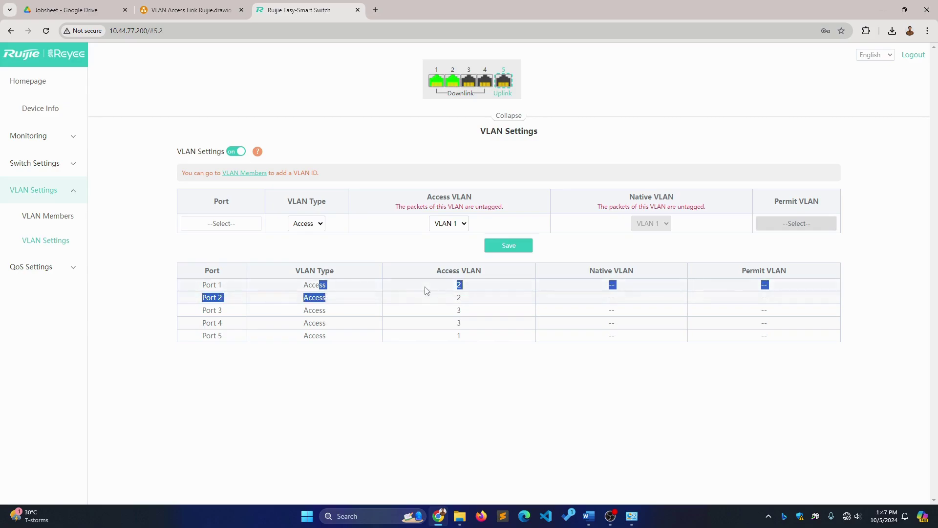
drag(455, 285, 465, 300)
click(228, 316)
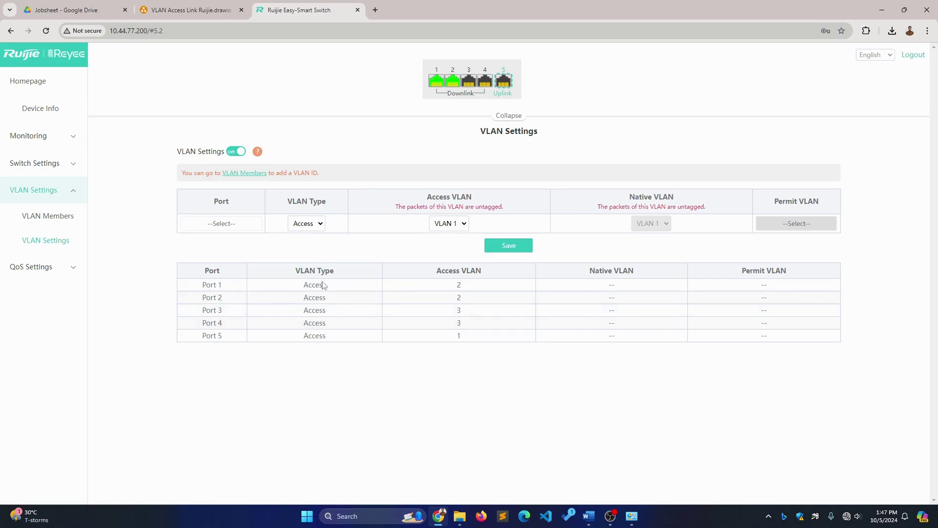
drag(320, 310, 323, 323)
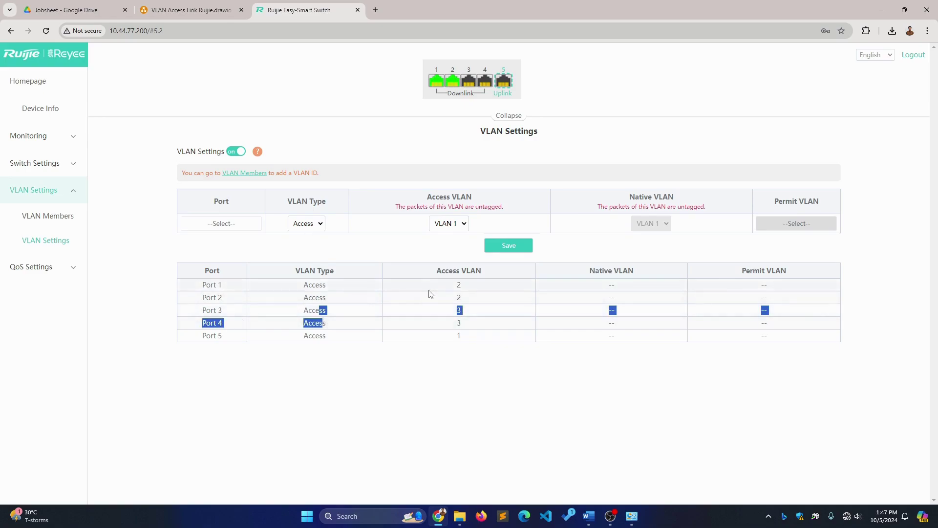
click(445, 325)
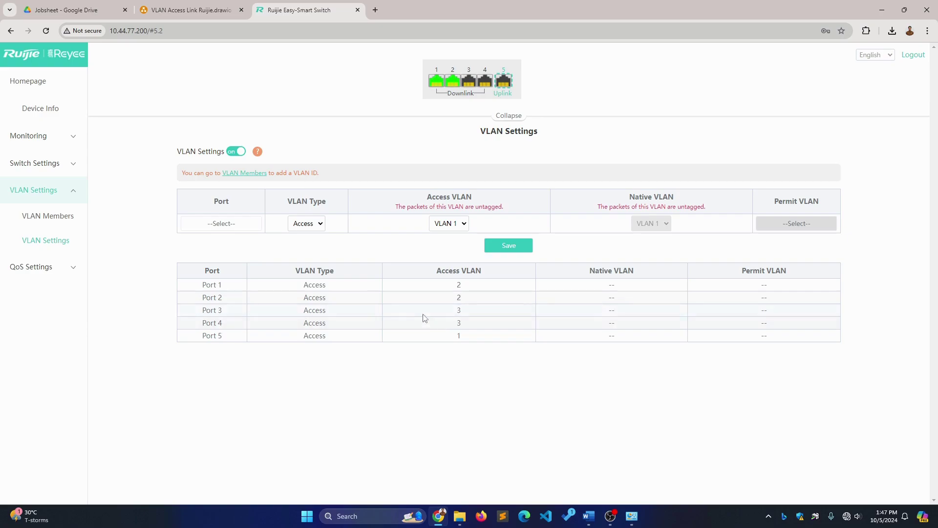
drag(202, 336, 228, 343)
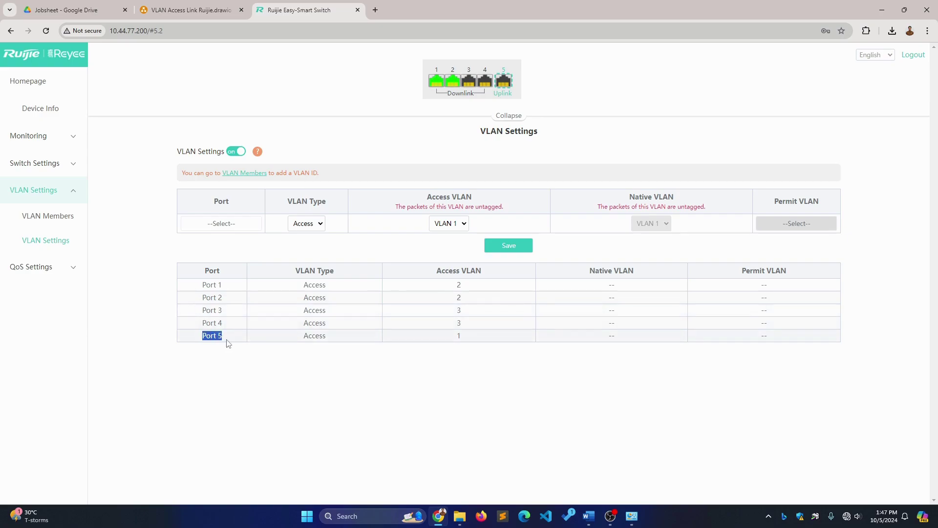
click(298, 342)
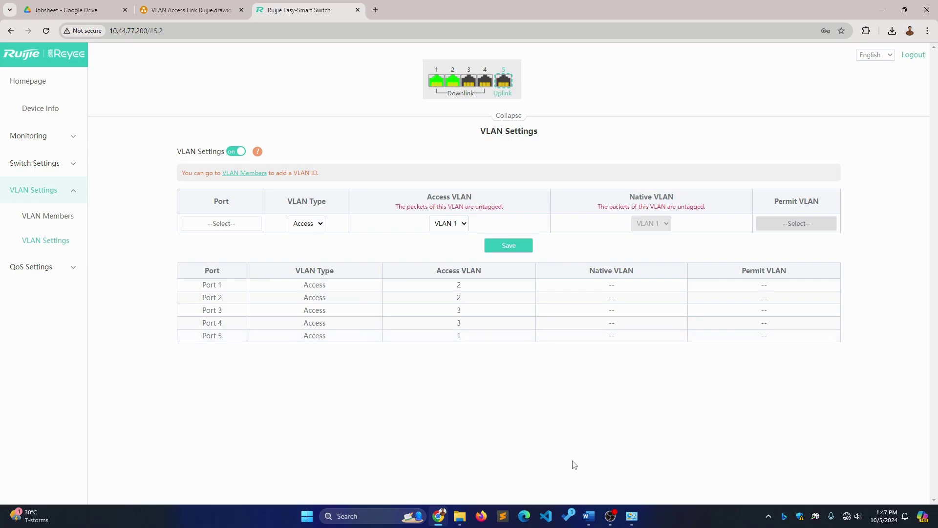
click(589, 518)
Review the IP table rows for PC 1 and PC 4, including their IPs and port numbers
scroll(333, 353, down, 1)
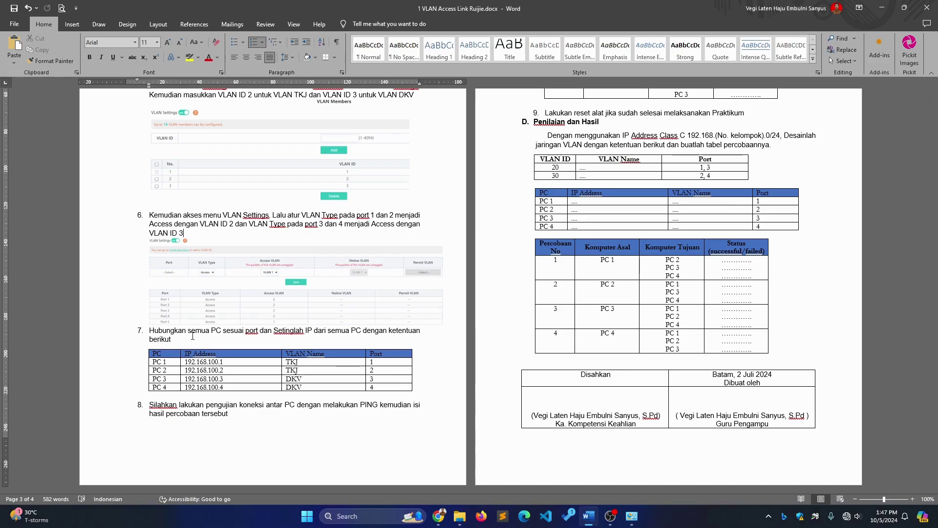
click(166, 363)
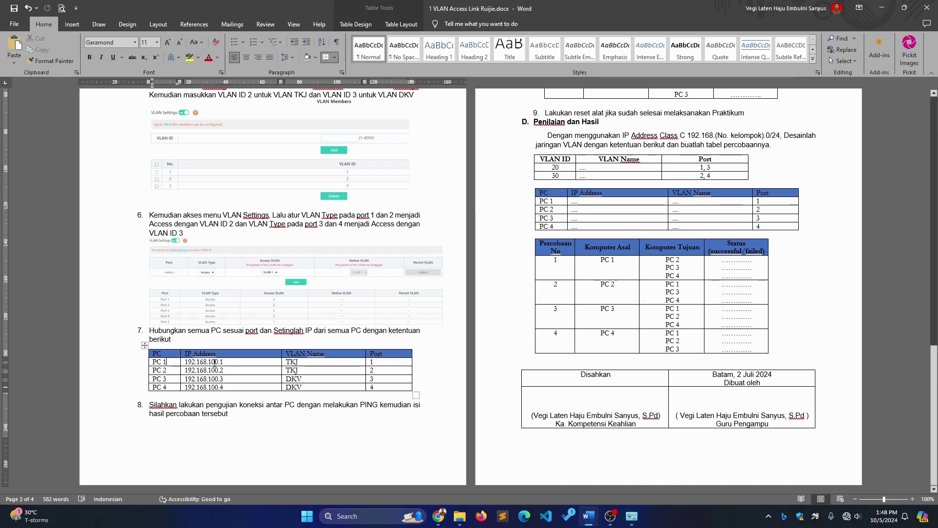
click(215, 363)
click(232, 224)
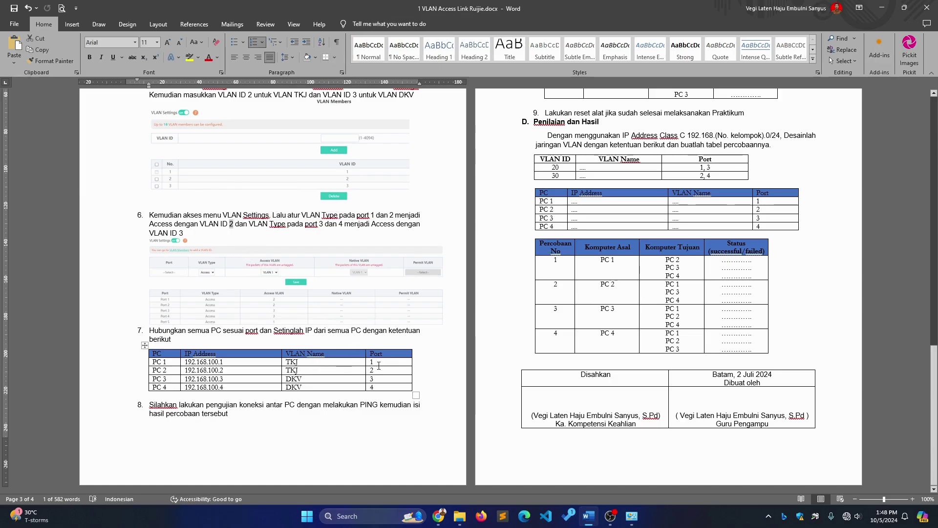
click(379, 361)
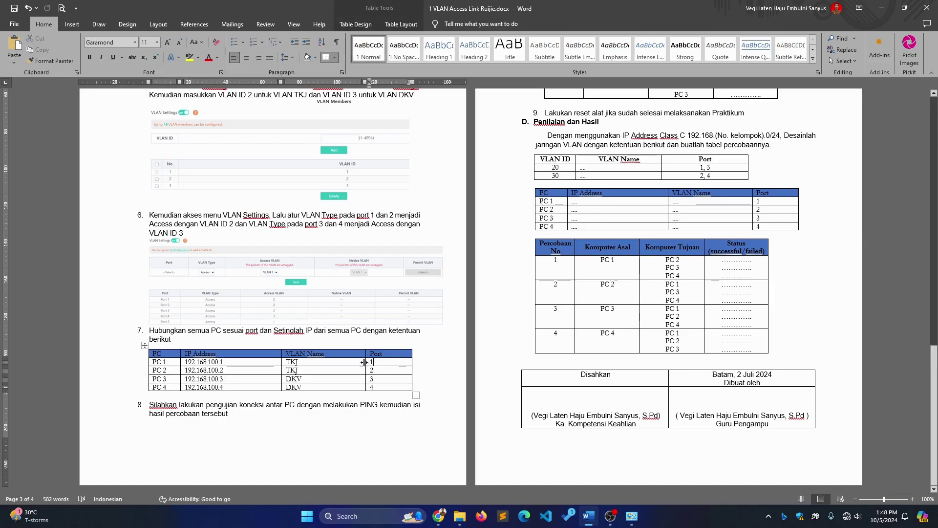
click(173, 388)
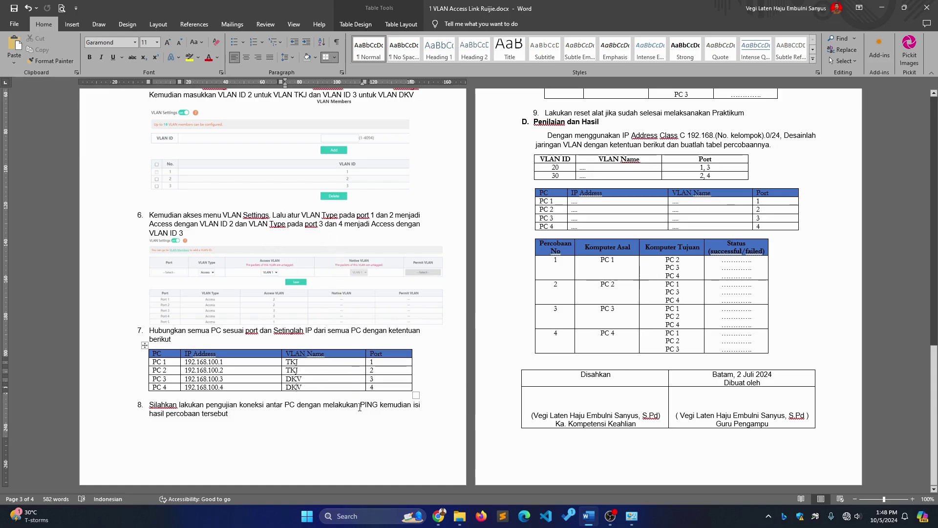
click(377, 387)
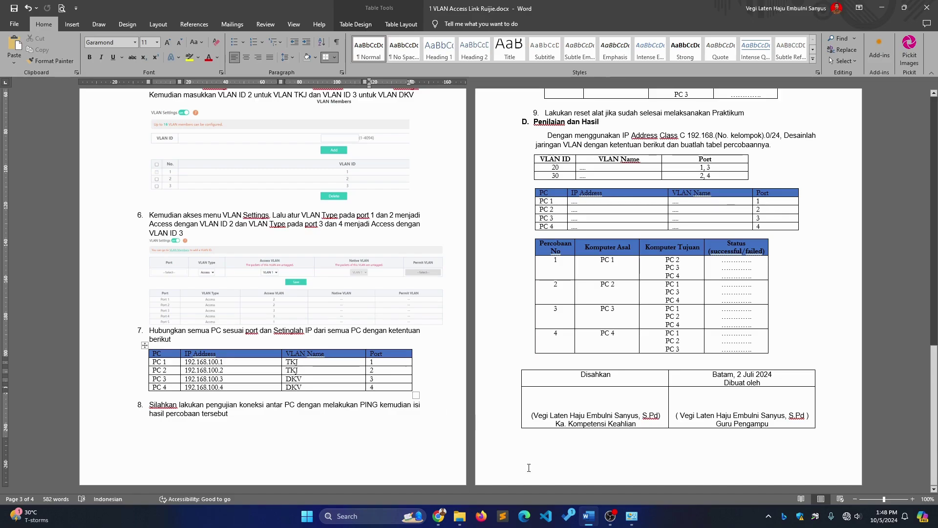
Glance at the switch page, then highlight PC 1's address 192.168.100.1 in the jobsheet
key(alt+Tab)
mouse_move(434, 86)
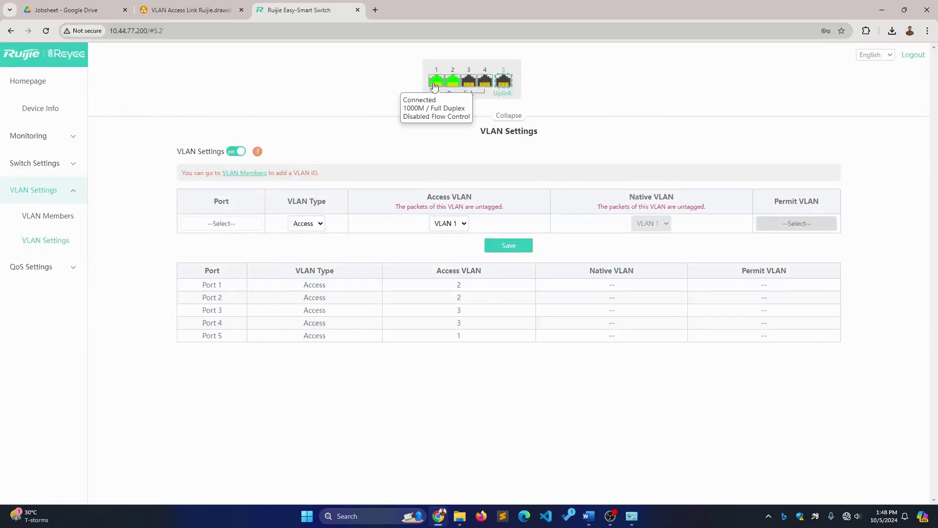
click(589, 516)
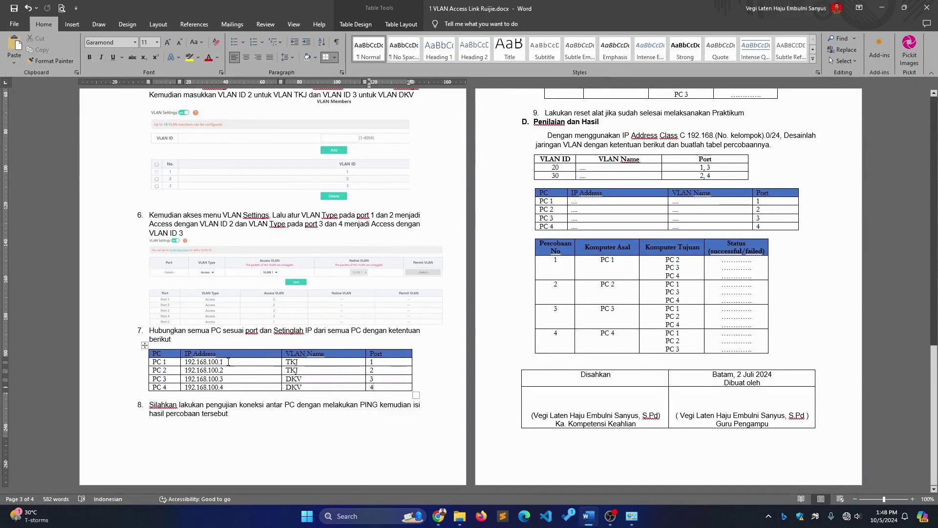
drag(229, 361, 186, 361)
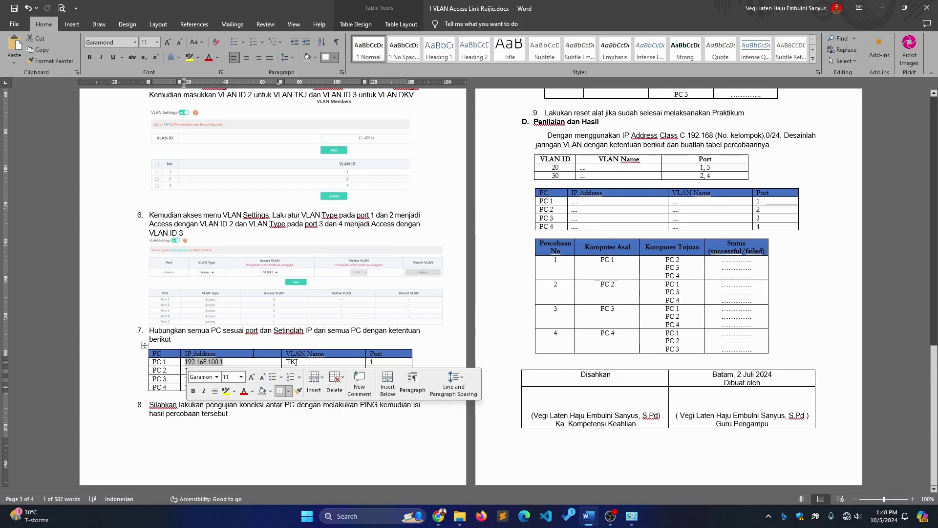
click(248, 362)
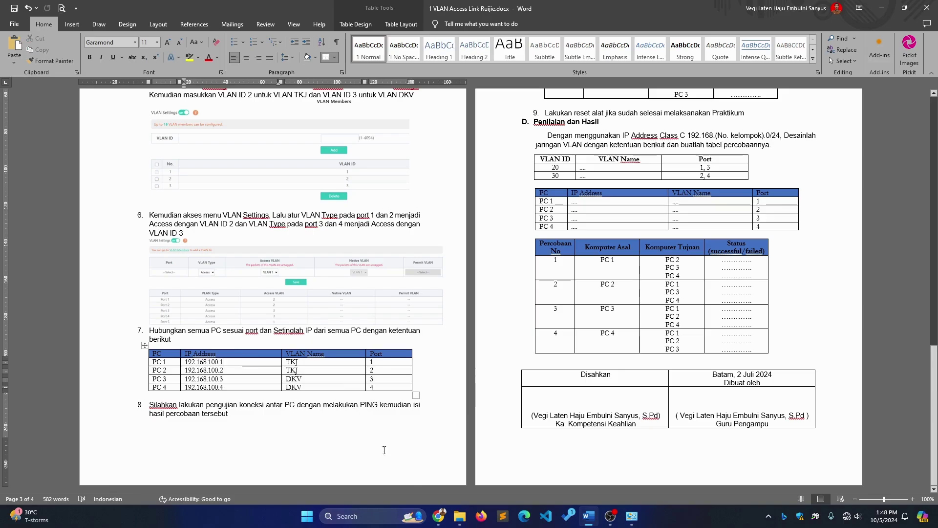
Highlight PC 2's address 192.168.100.2, then bring up Network and Sharing Center
click(438, 516)
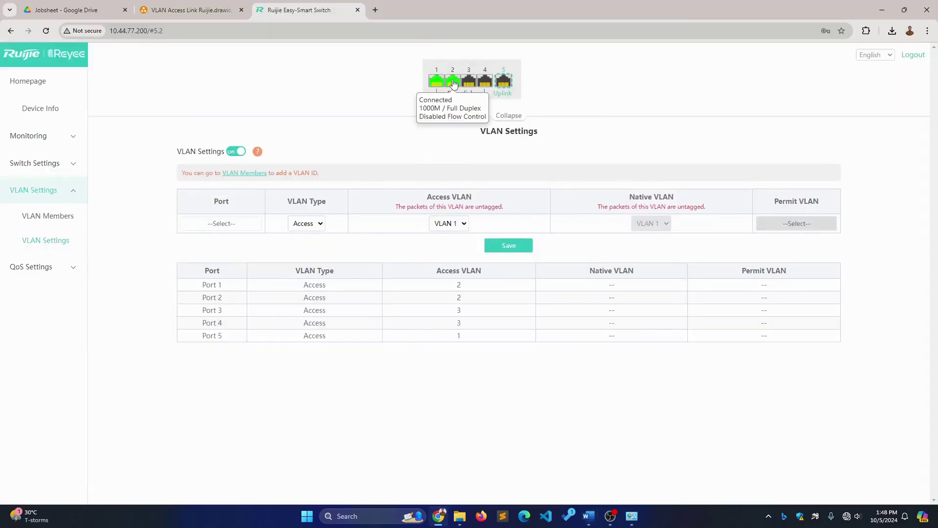
click(438, 517)
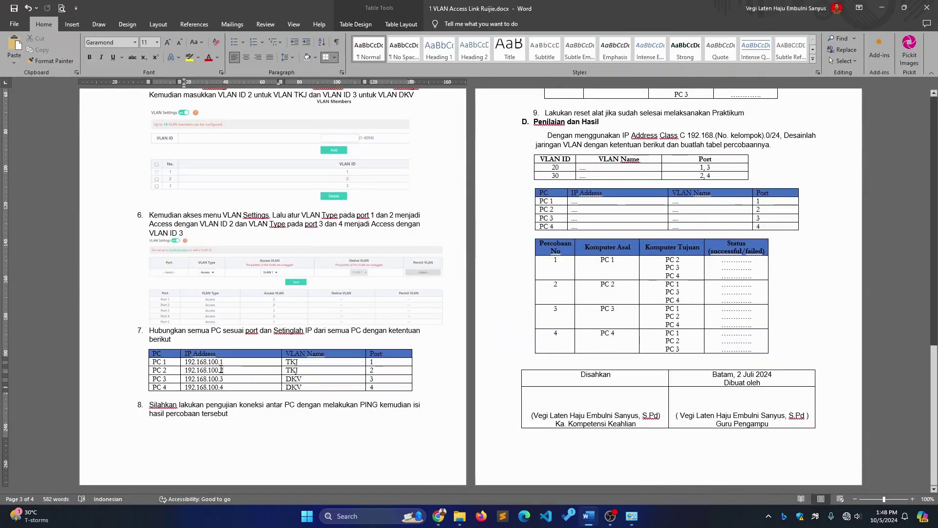
drag(223, 370, 186, 370)
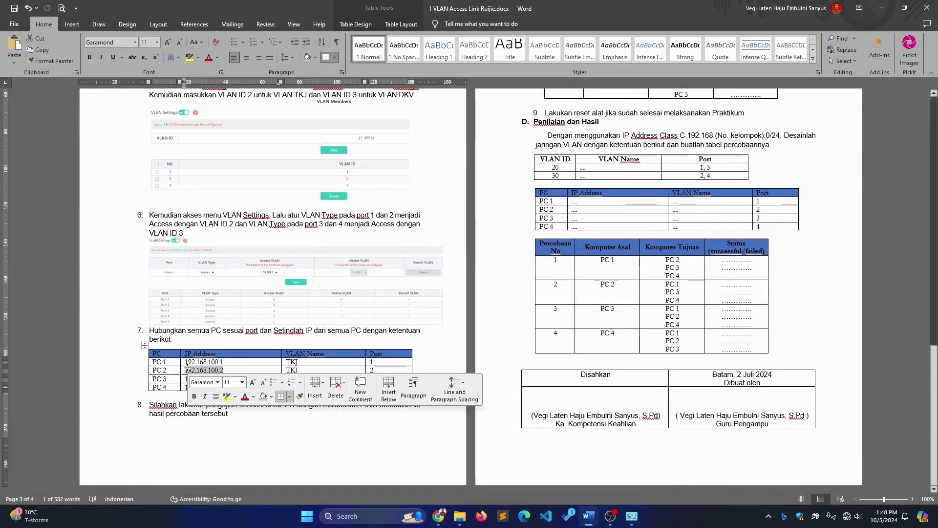
click(235, 370)
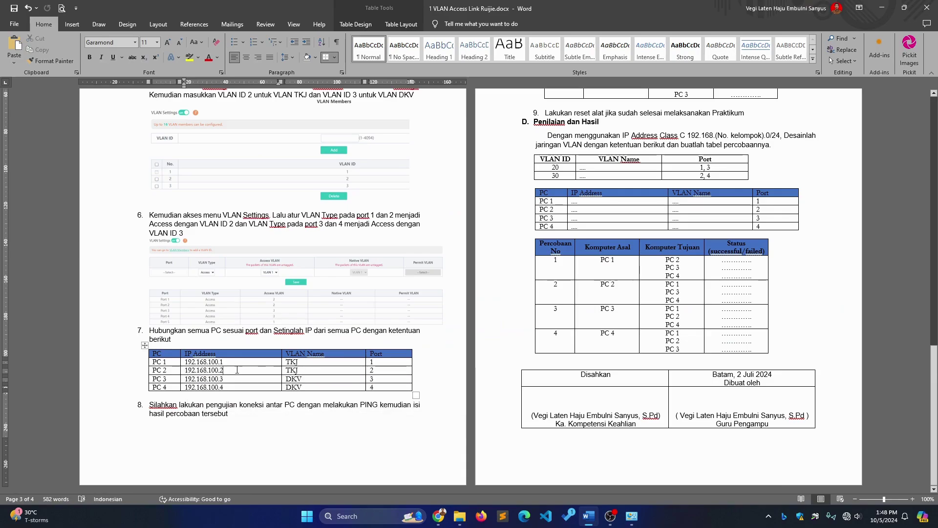
click(632, 517)
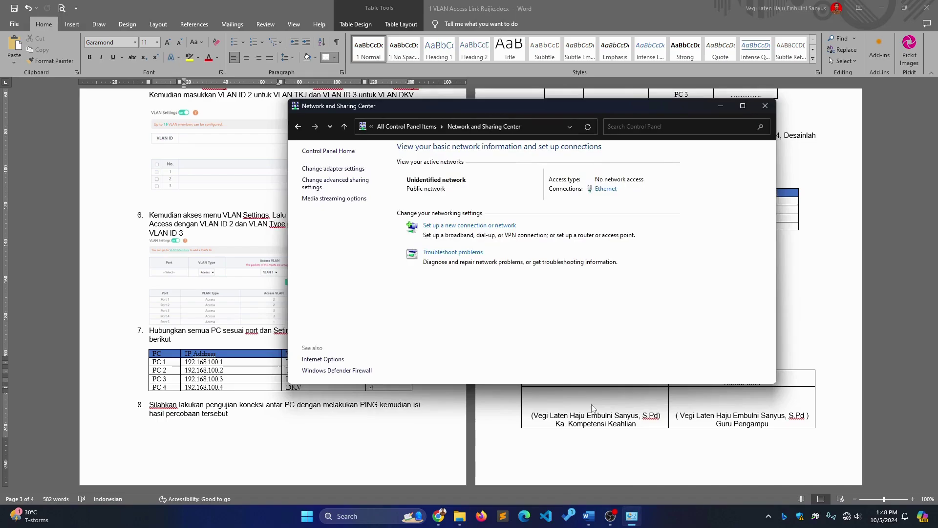
Open the Ethernet adapter's IPv4 properties from Network and Sharing Center
drag(550, 110, 591, 83)
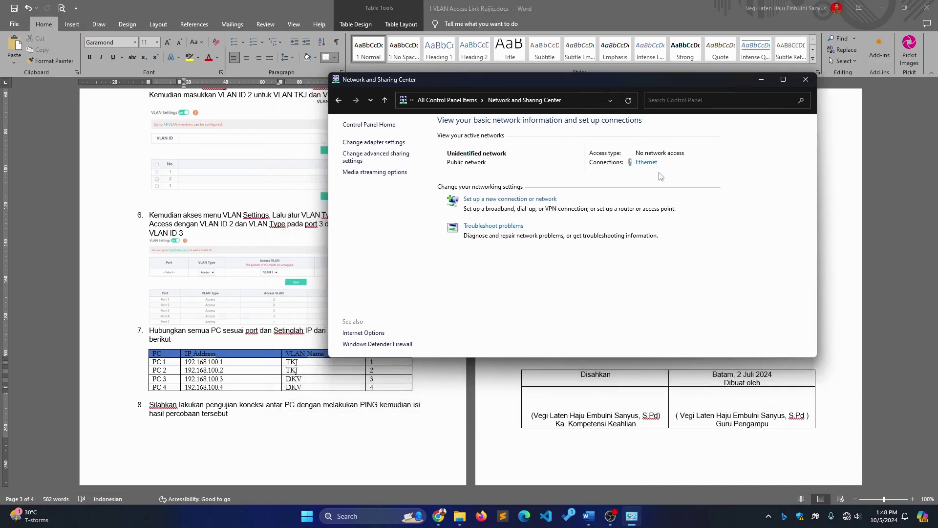
click(647, 163)
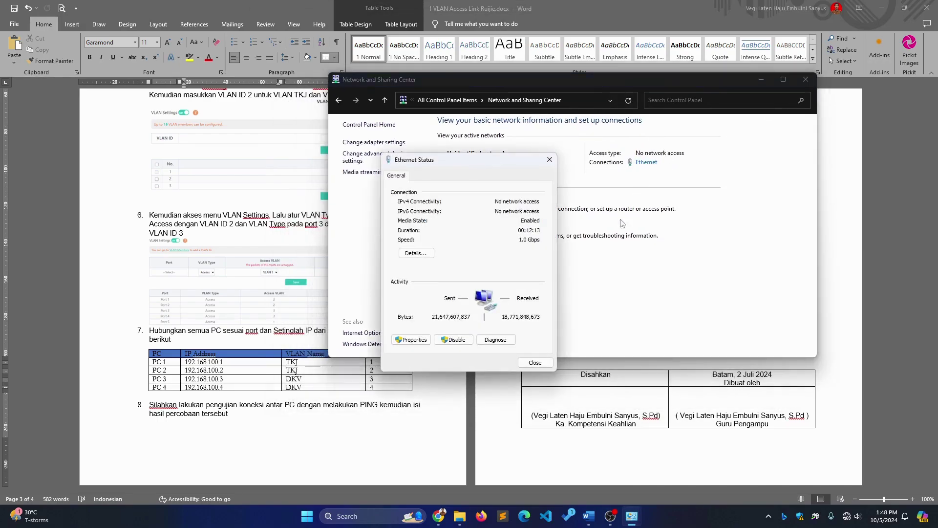
click(418, 342)
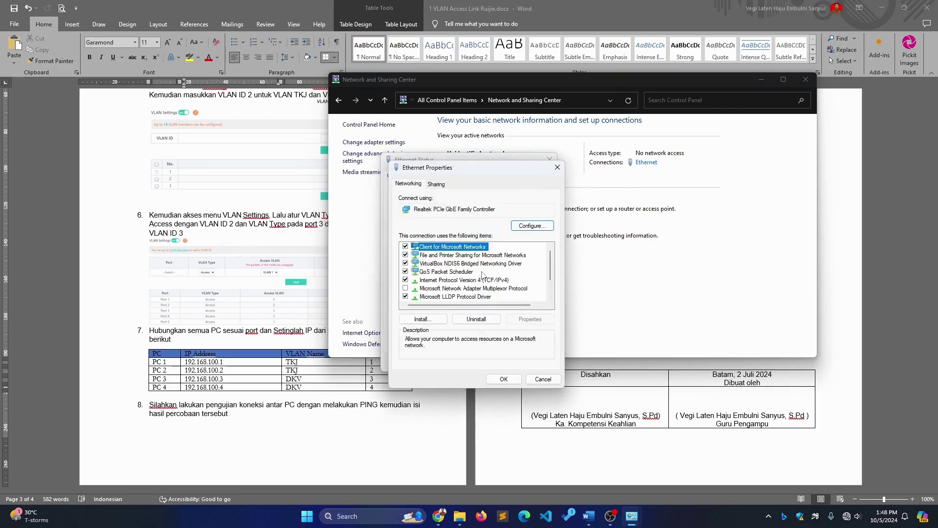
double_click(483, 281)
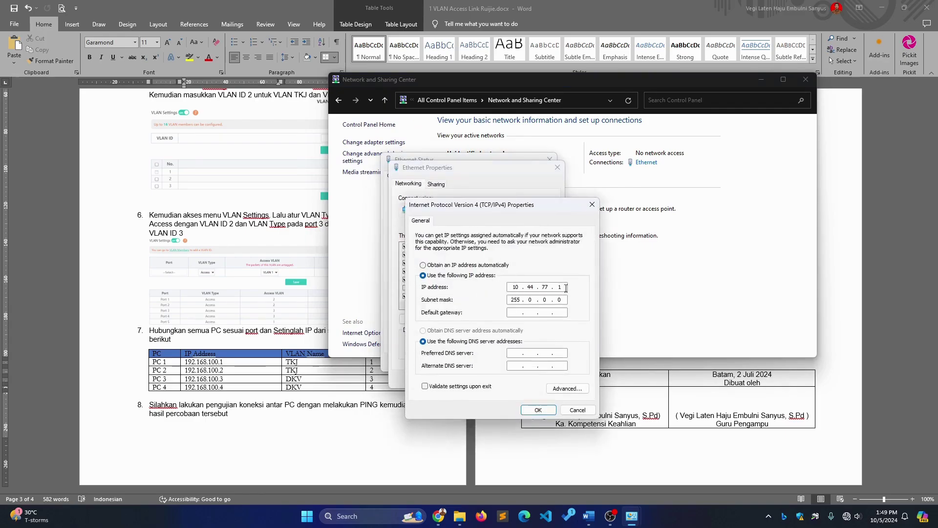
Change the IP to 192.168.100.1 with mask 255.255.255.0, save, and return to Word
click(566, 288)
key(BackSpace)
key(BackSpace)
key(BackSpace)
key(BackSpace)
text(100)
key(Tab)
key(Tab)
text(255 . 255)
click(538, 410)
click(504, 379)
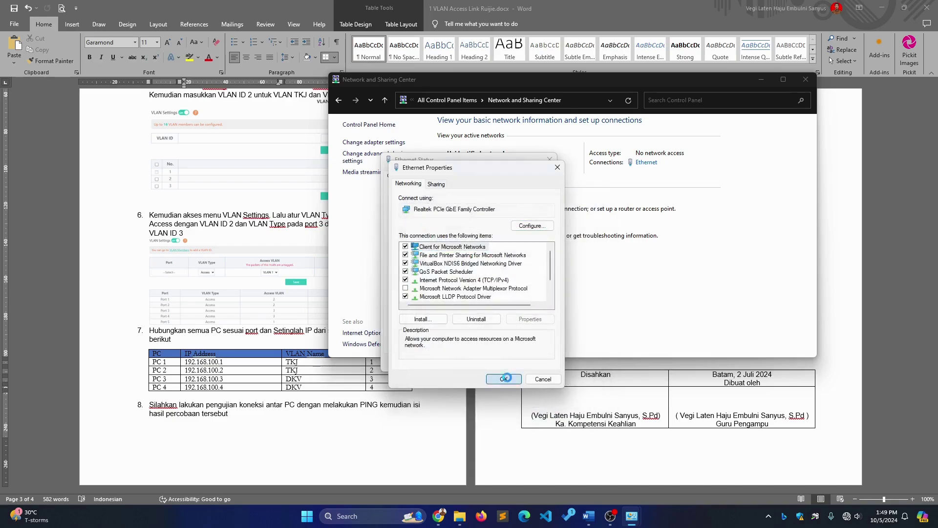
click(535, 363)
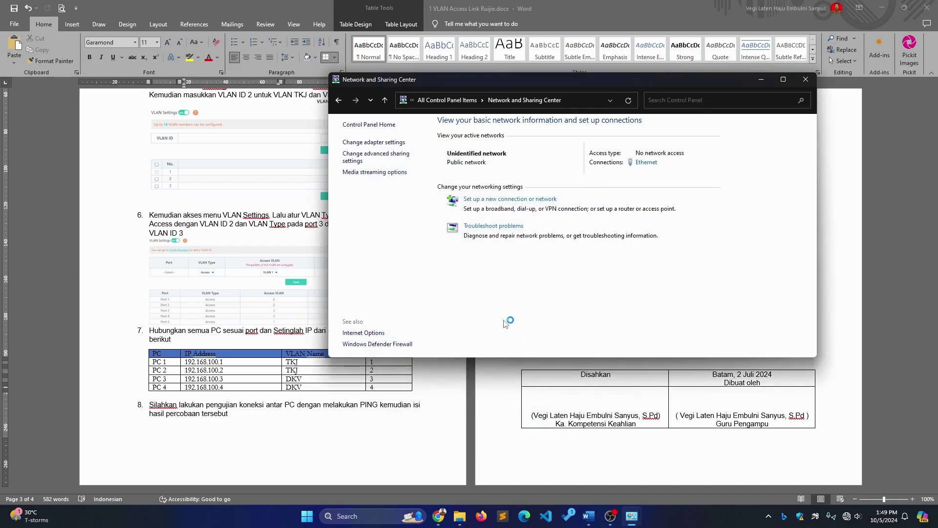
click(252, 383)
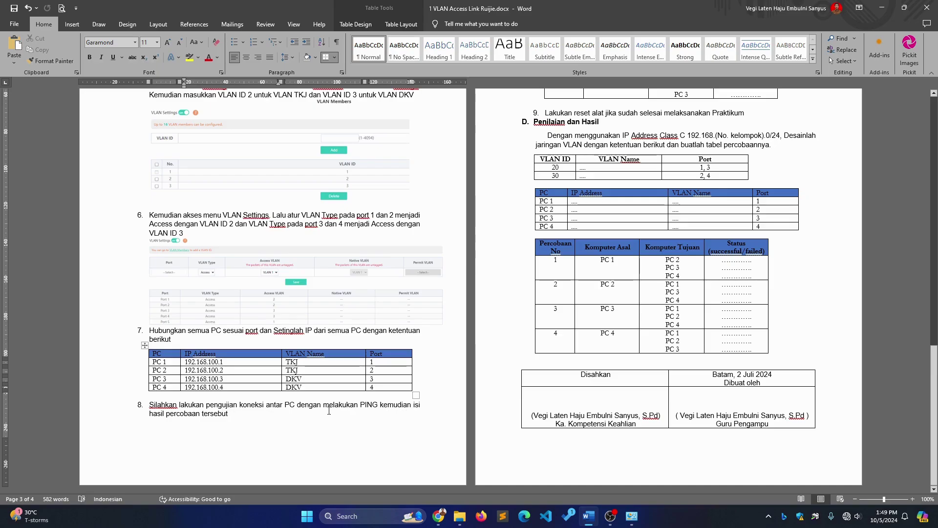
Review the ping test table and launch Command Prompt via a cmd search
scroll(494, 379, up, 10)
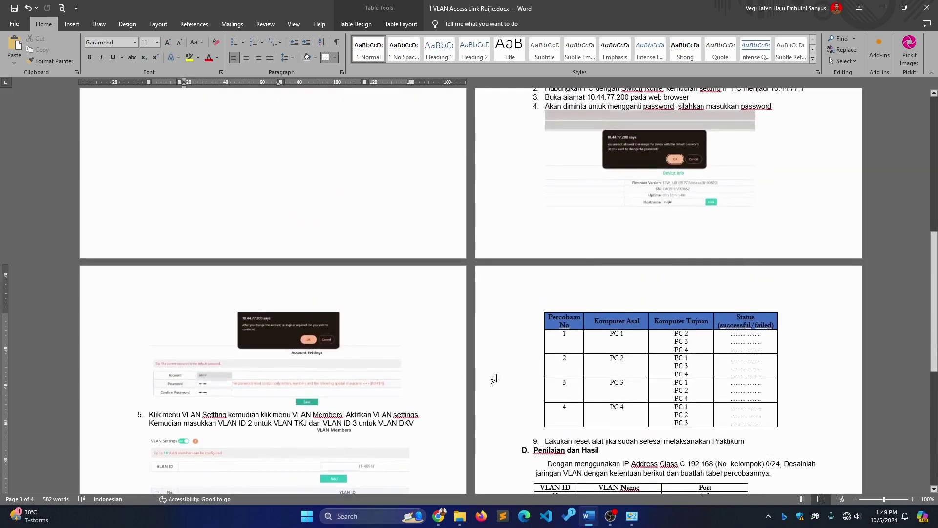
scroll(494, 379, down, 4)
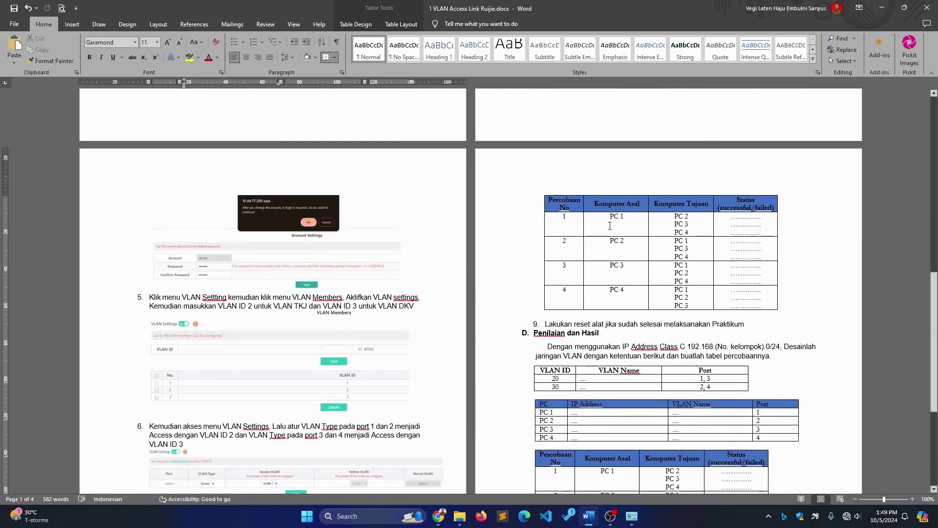
click(610, 226)
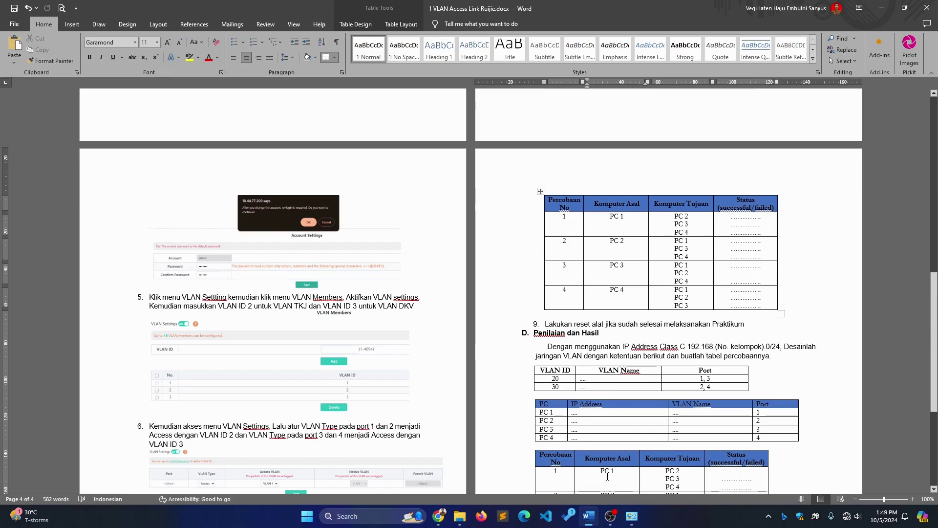
key(super)
text(c)
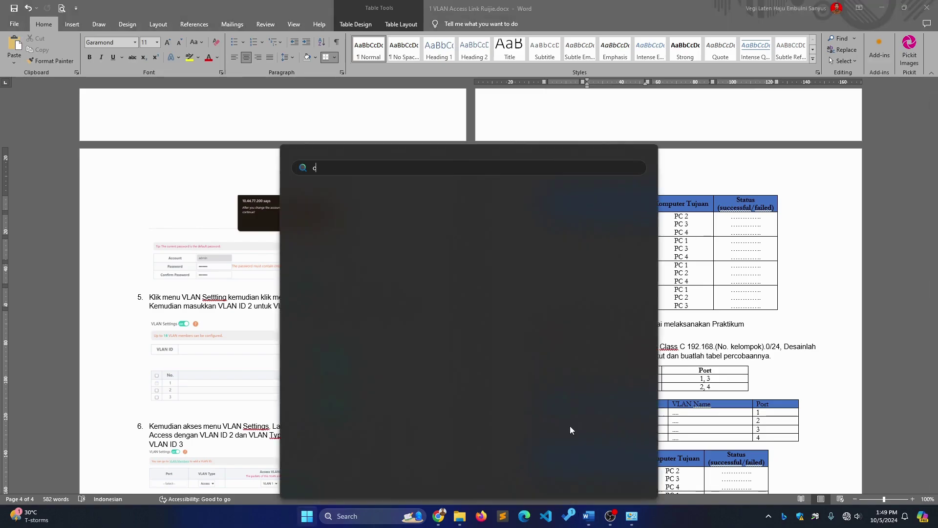
text(md)
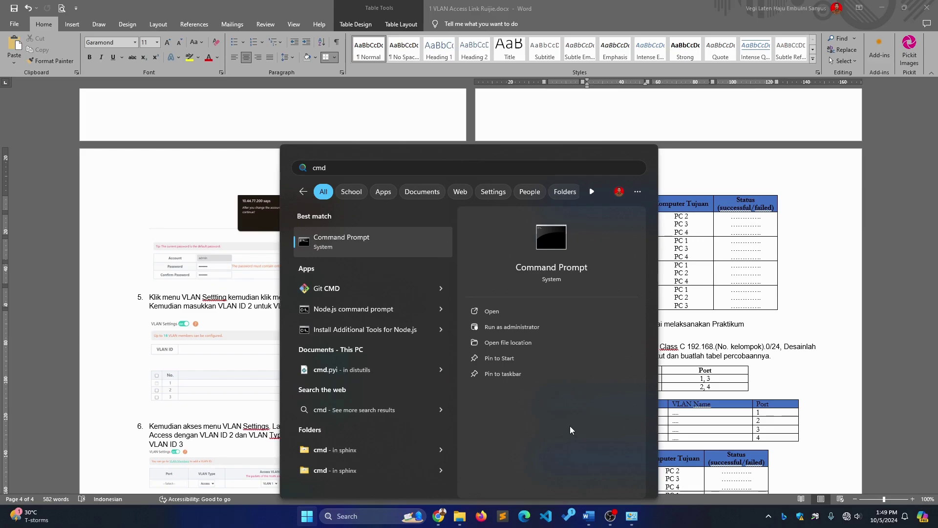
key(Return)
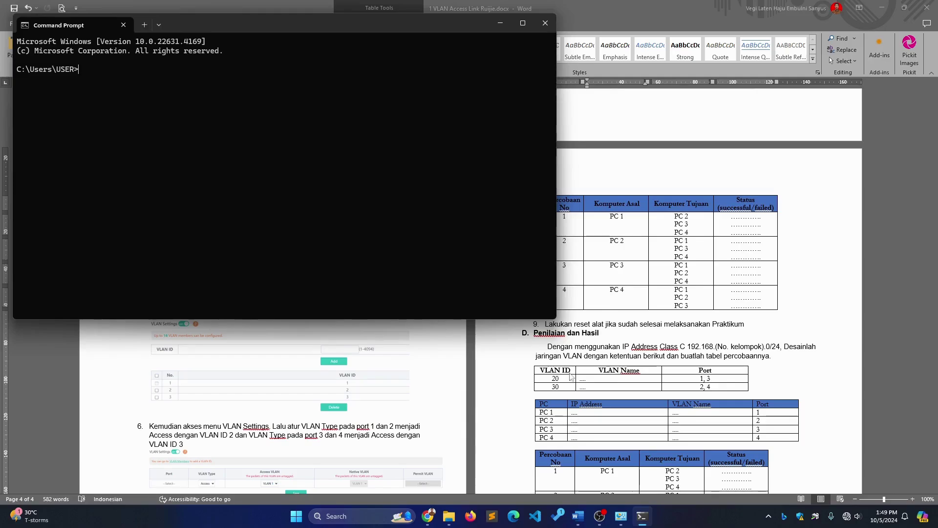
Check PC 1's destination cell and address 192.168.100.1, then bring Command Prompt forward
click(624, 217)
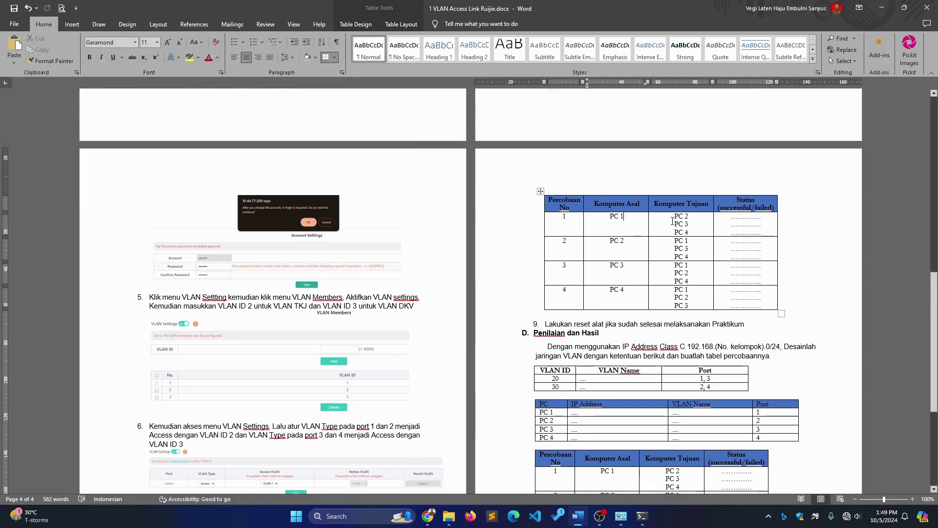
click(672, 221)
scroll(681, 233, down, 8)
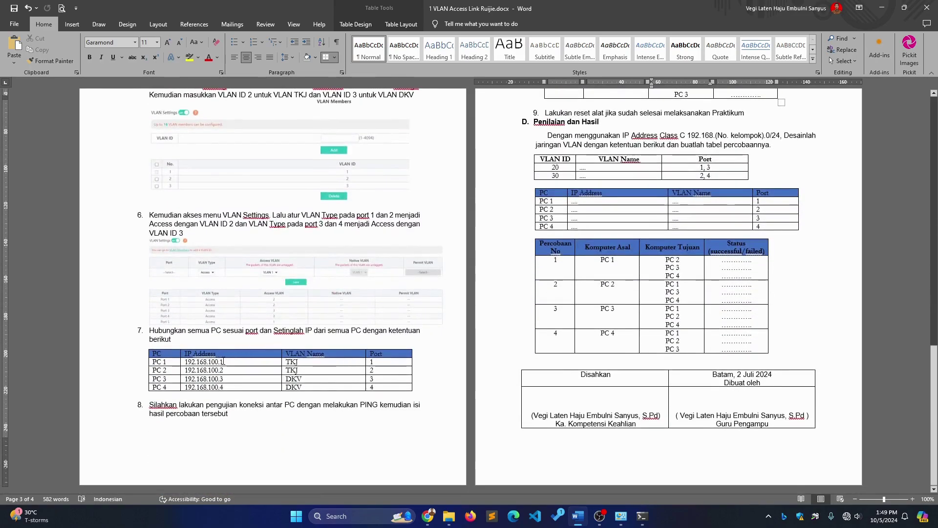
click(223, 362)
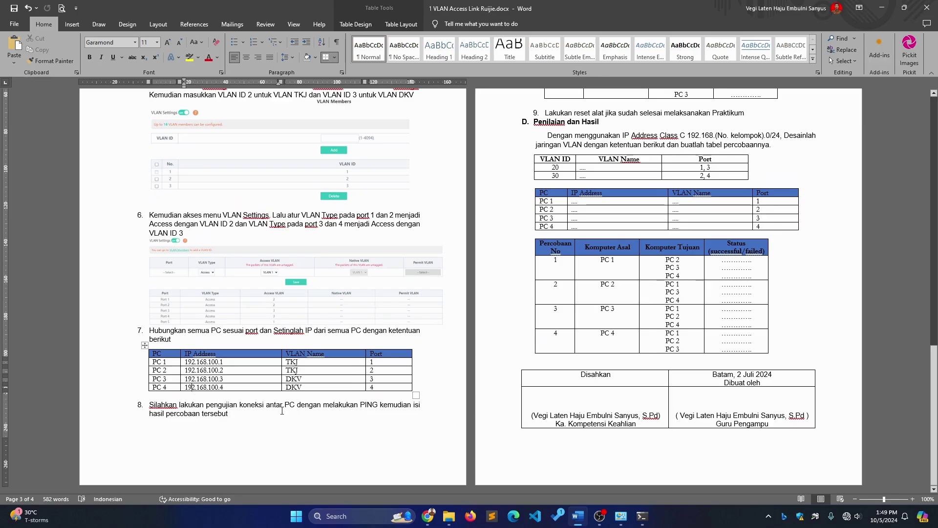
click(641, 516)
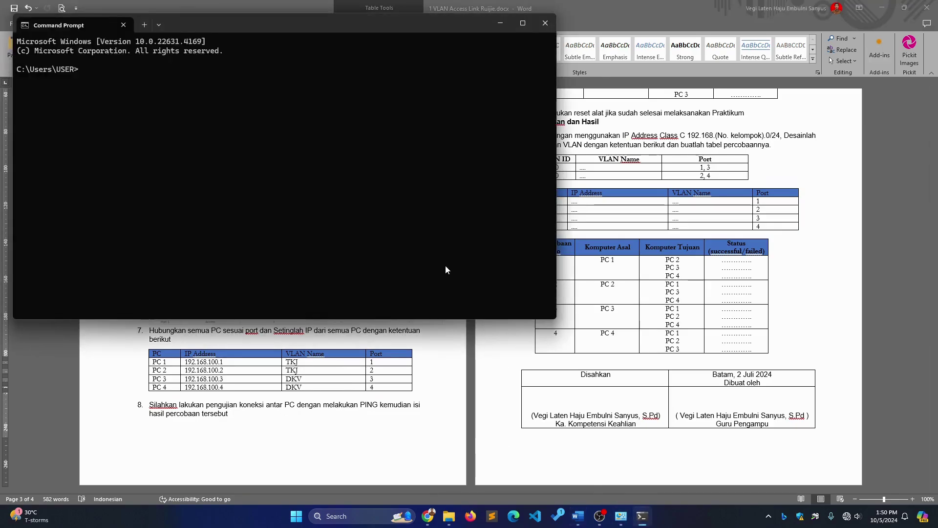
Ping 192.168.100.2 from Command Prompt, getting four replies with 0% loss, then return to Chrome
text(ping 192.168)
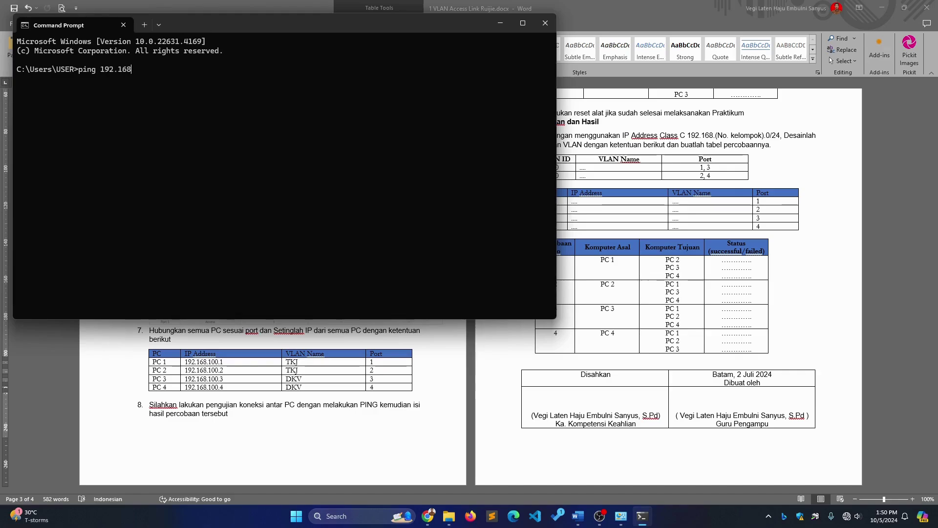
text(.100.2)
key(Return)
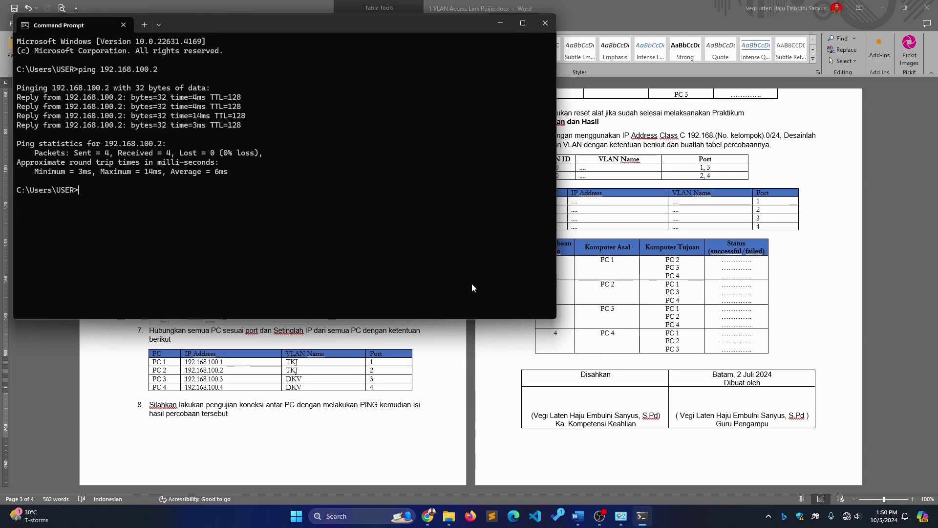
click(428, 517)
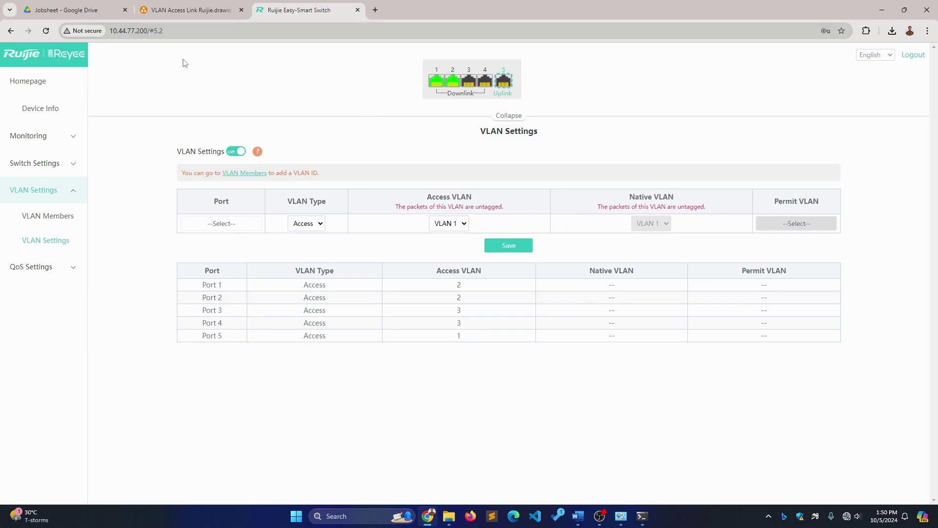
Reload the switch page at 10.44.77.200, see it is unreachable, and return to Command Prompt
click(53, 33)
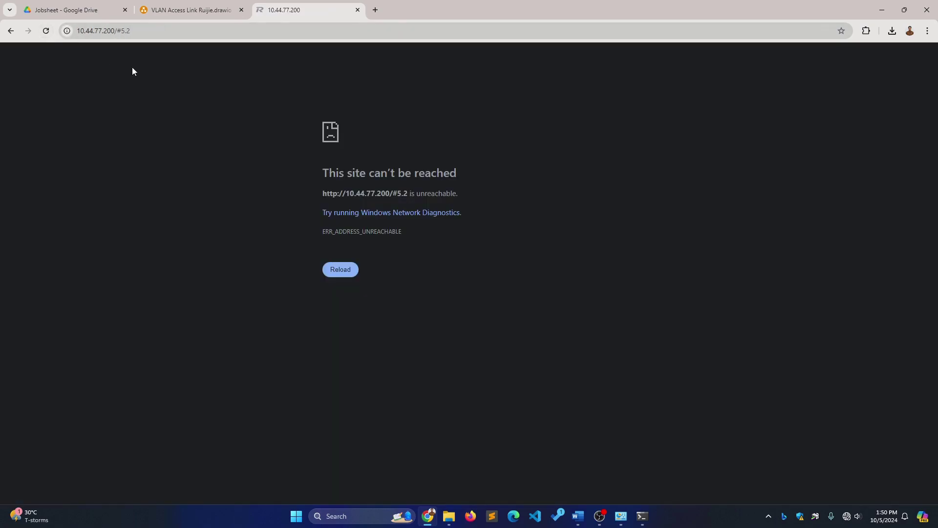
click(144, 30)
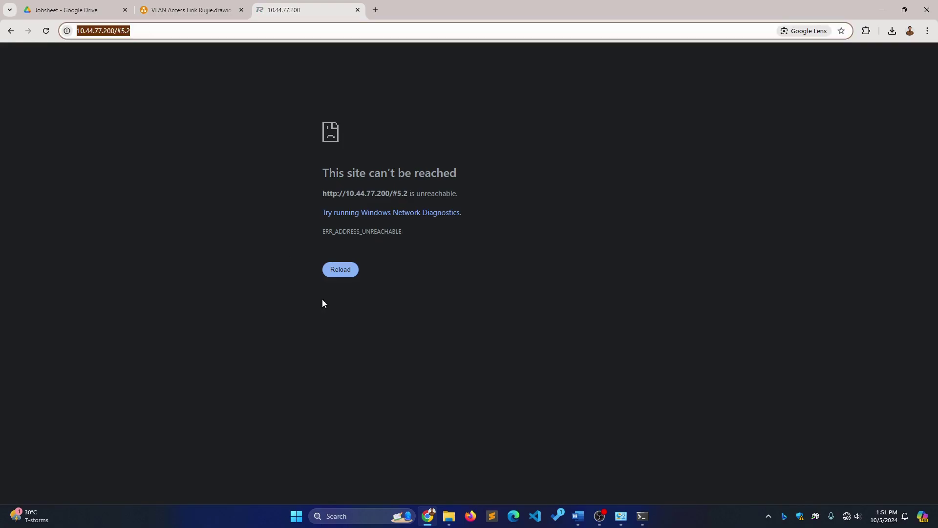
click(621, 516)
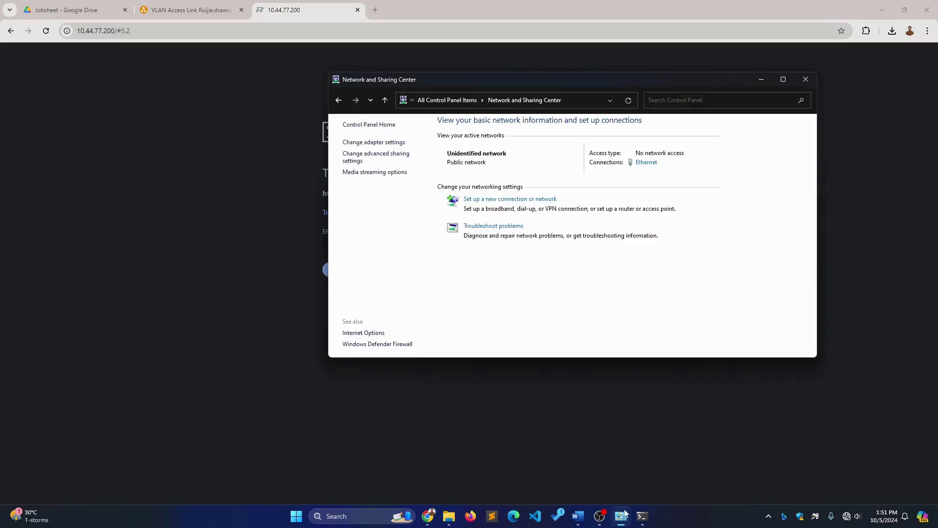
click(642, 516)
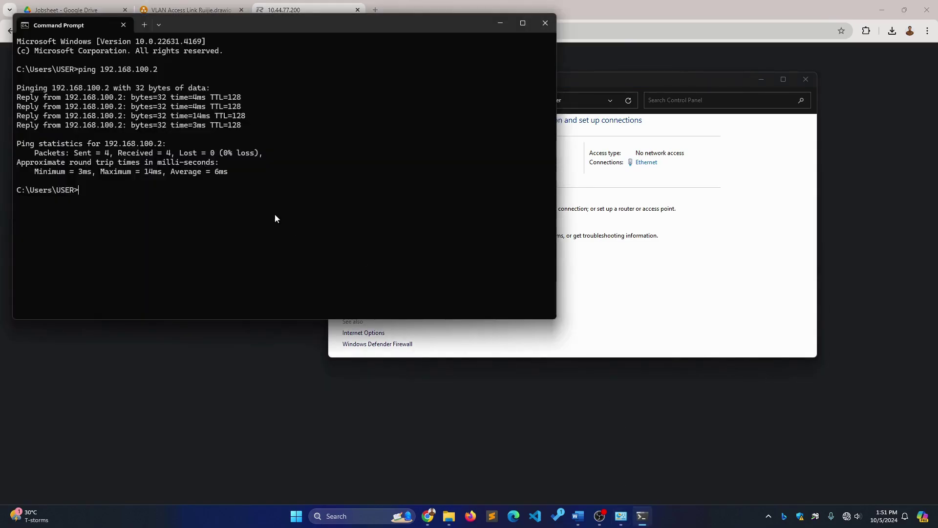
Rerun the ping to 192.168.100.2 and confirm every request now times out
key(Up)
key(Return)
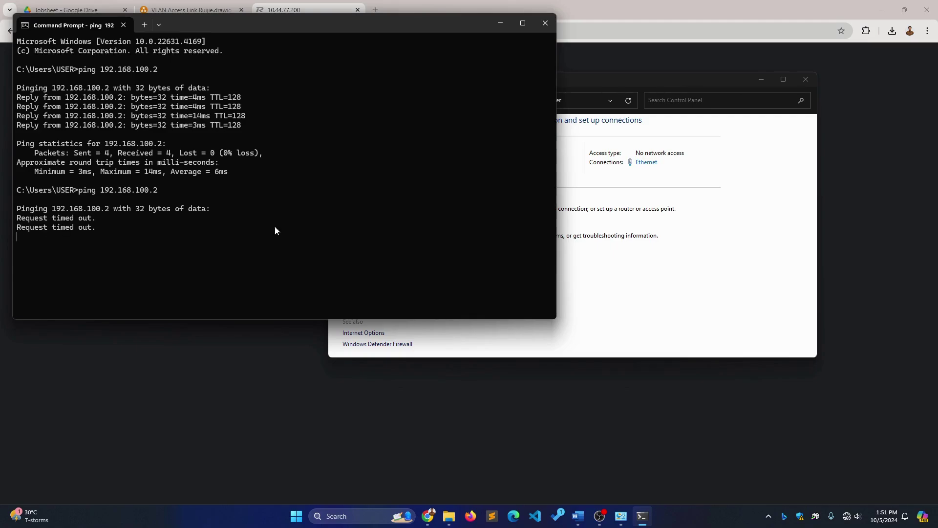
click(578, 516)
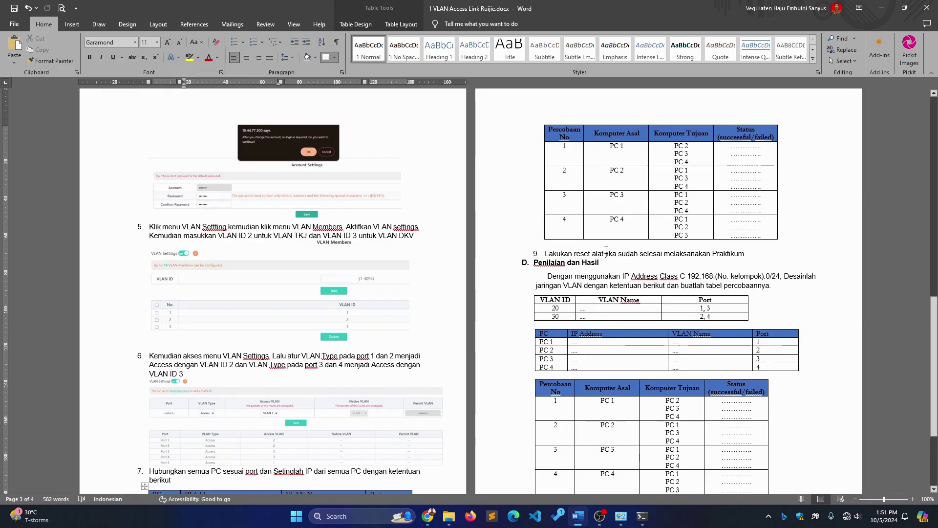
Open the Ethernet adapter's IPv4 properties from Network and Sharing Center
click(561, 254)
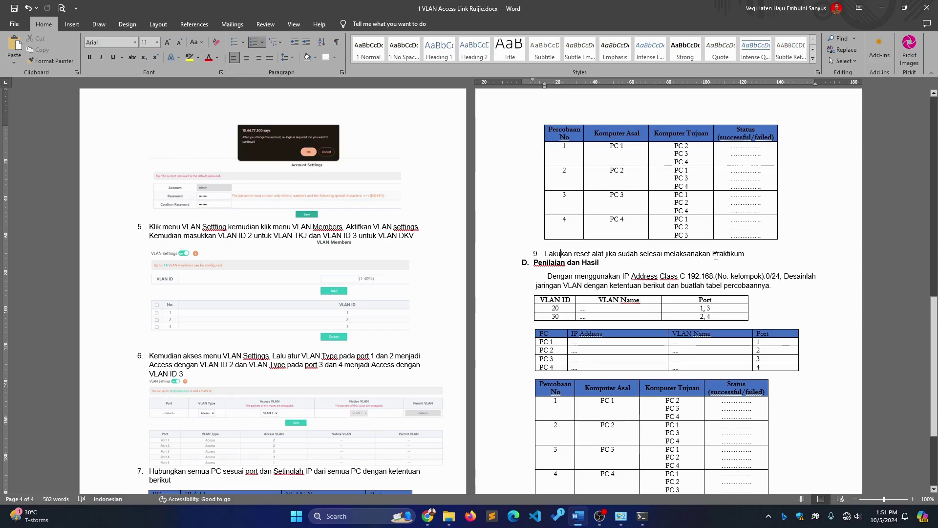
click(620, 523)
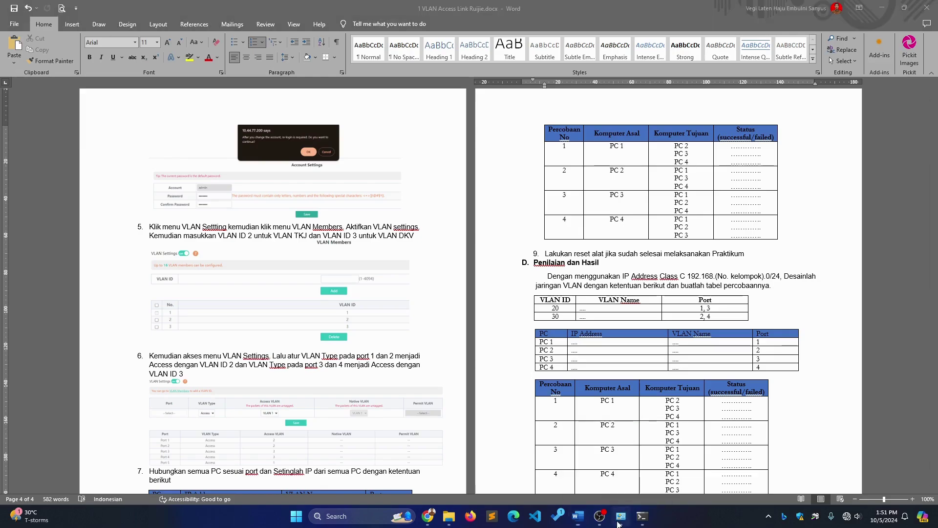
click(647, 162)
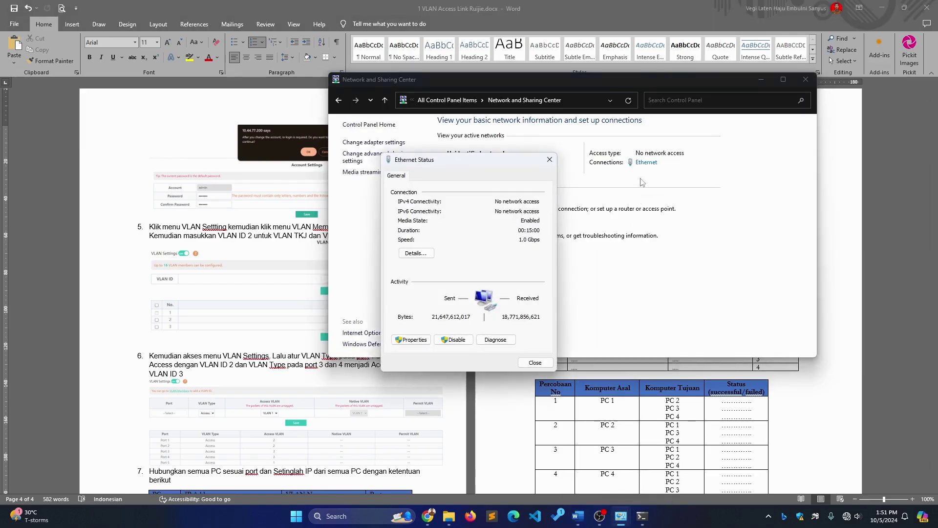
click(412, 339)
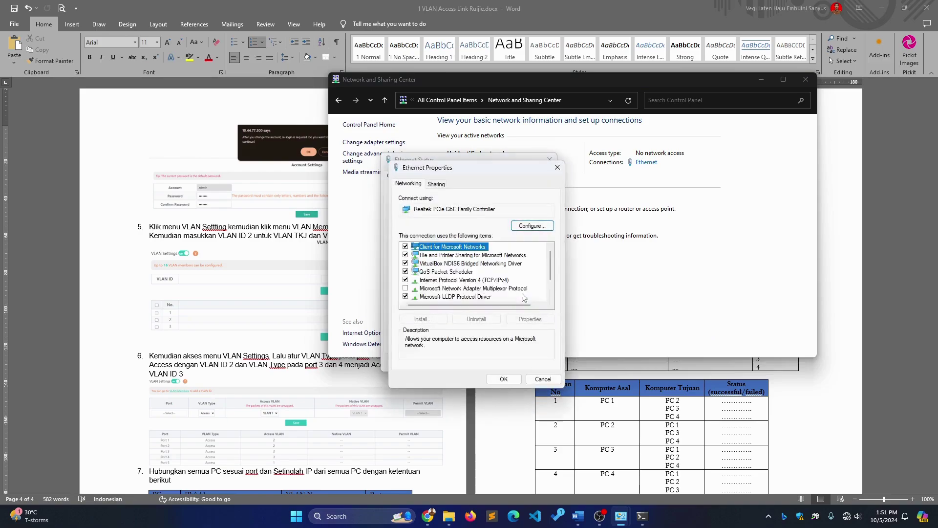
double_click(505, 282)
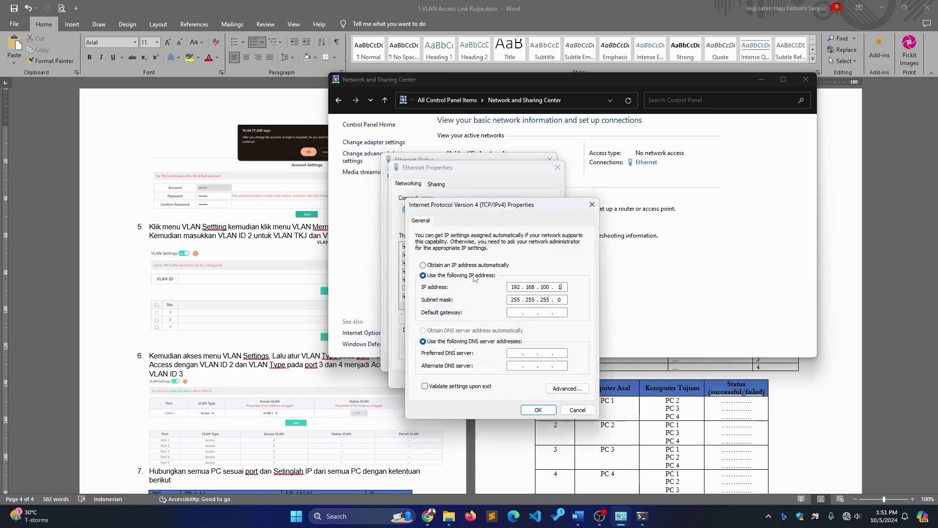
Set the adapter's static IPv4 address to 10.44.77.1 with mask 255.0.0.0 and apply it
click(467, 266)
click(468, 276)
click(515, 288)
text(10 . 44 . 77 .)
key(Tab)
click(538, 409)
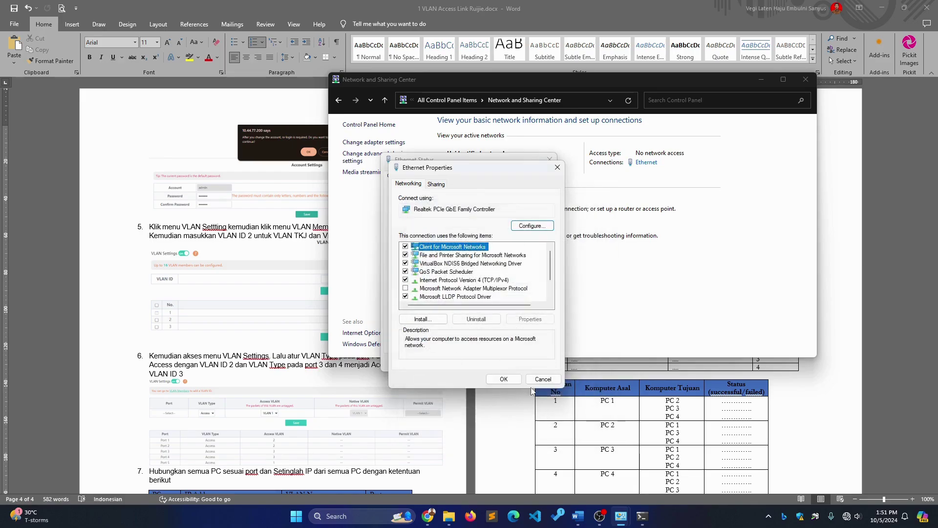
click(504, 380)
click(531, 358)
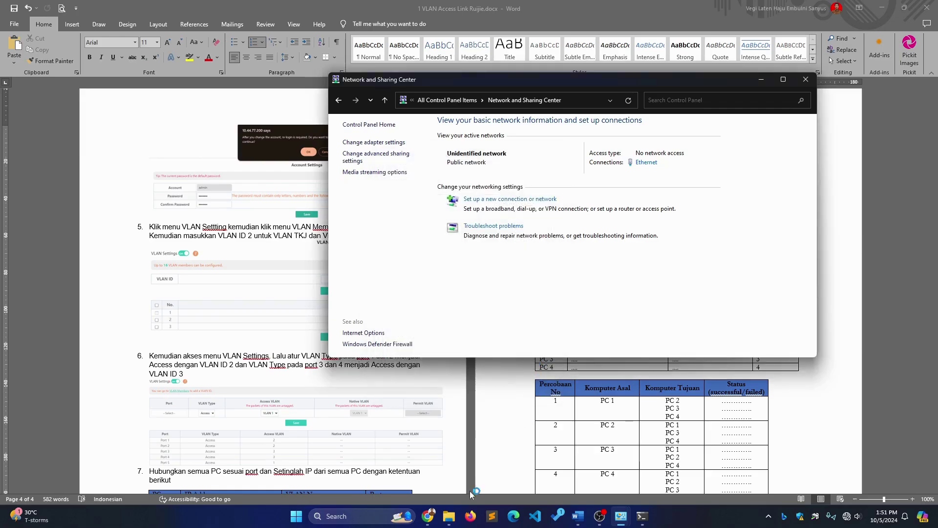
click(427, 516)
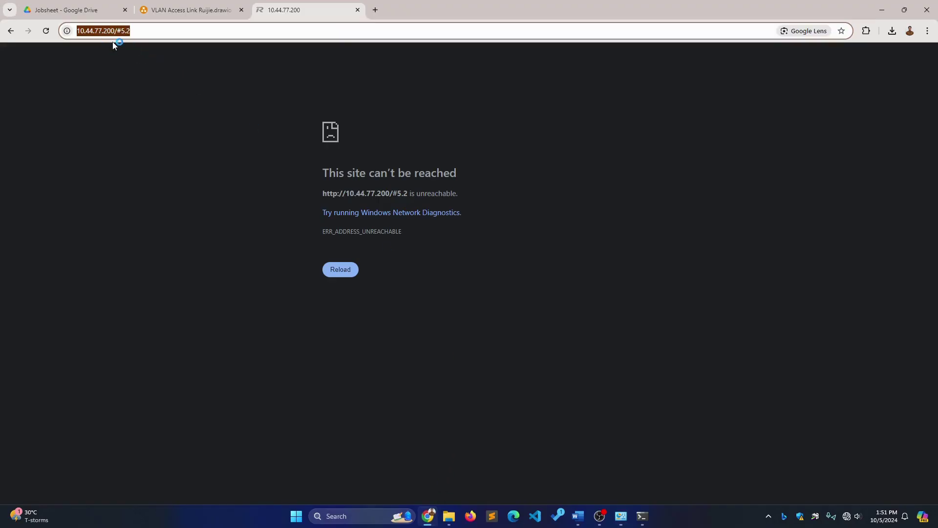
Reload the switch page and confirm a Restore Default reset under System Settings
key(Return)
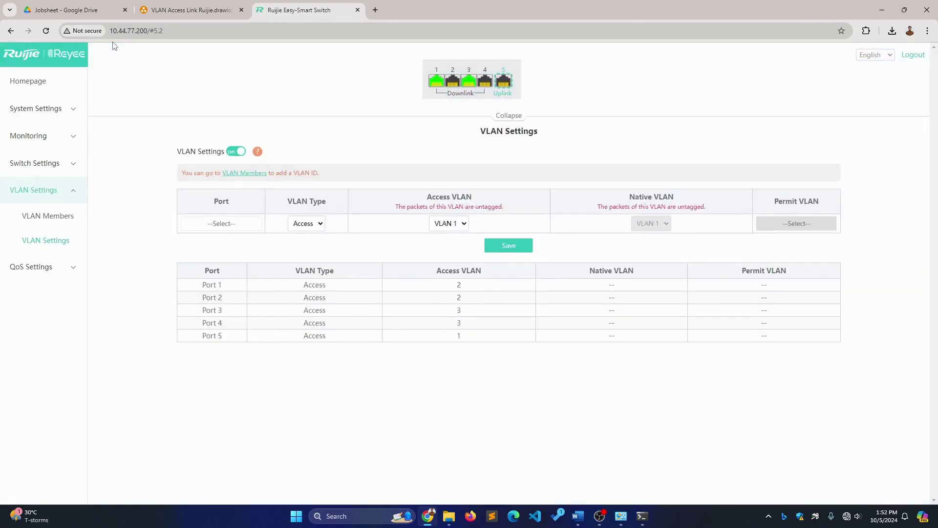
mouse_move(469, 87)
click(54, 109)
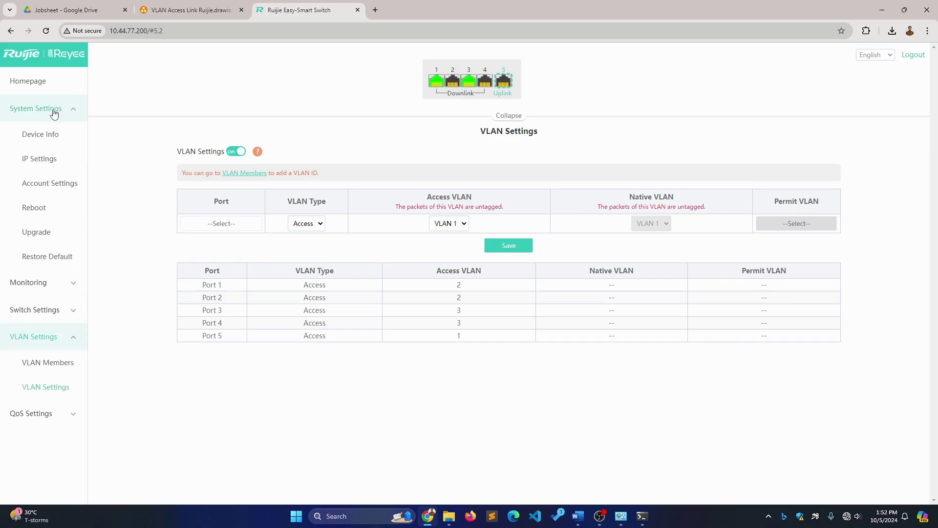
click(59, 260)
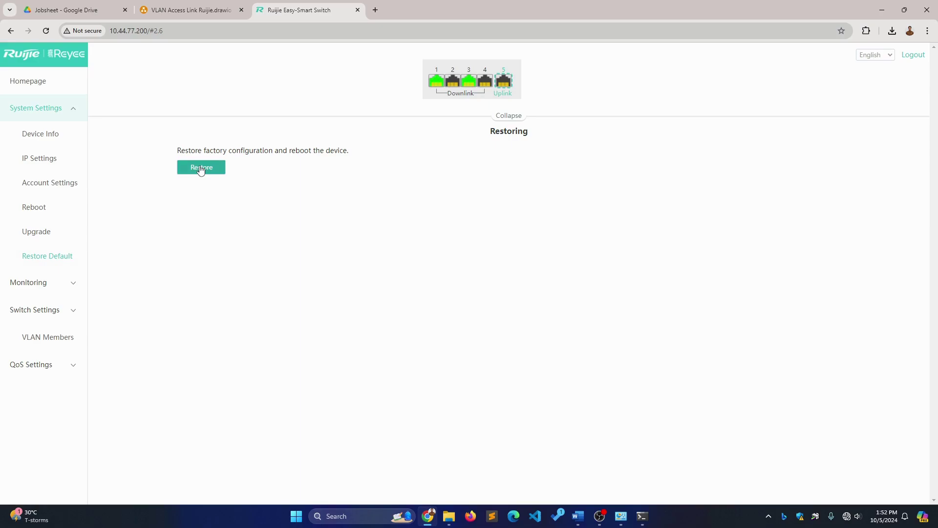
click(200, 169)
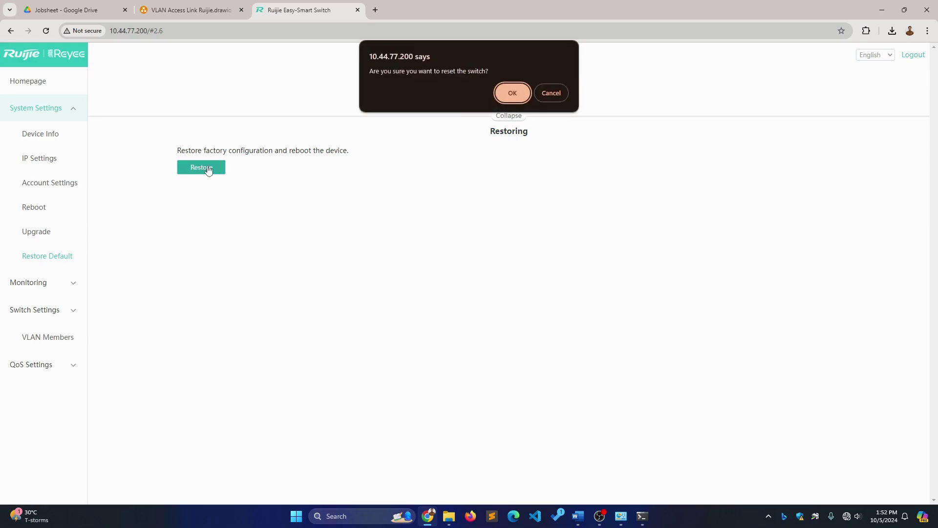
click(511, 95)
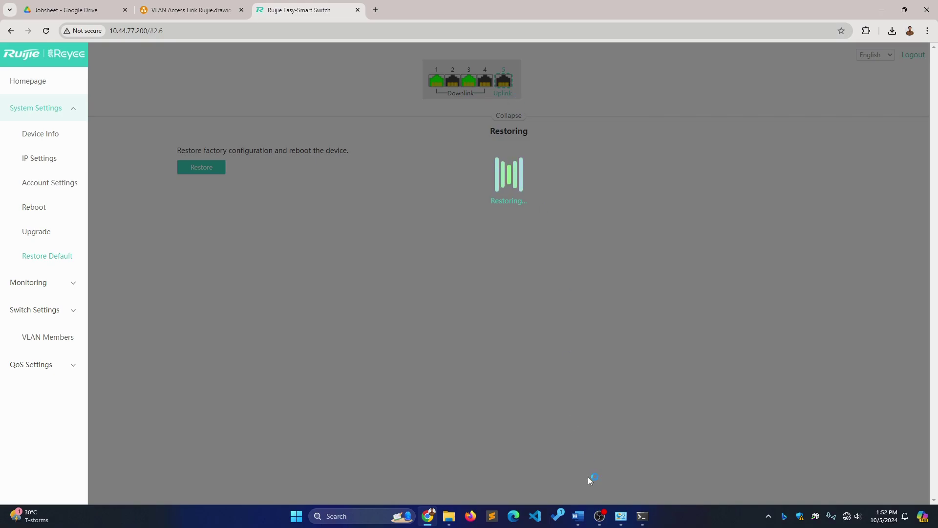
click(585, 511)
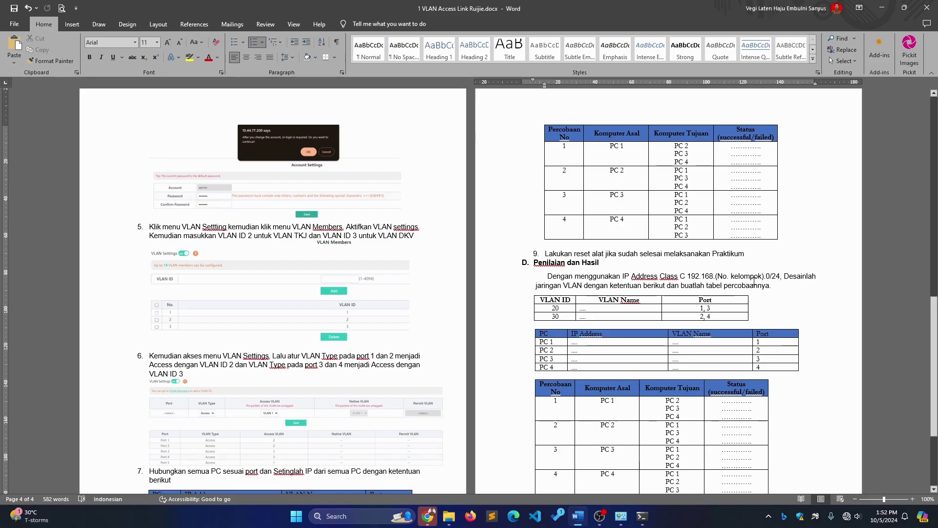
click(568, 309)
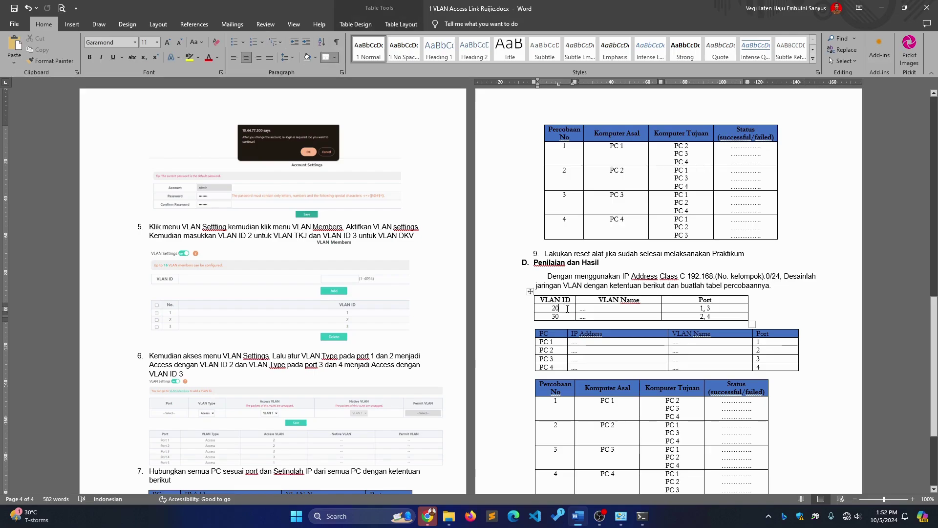
click(567, 316)
click(611, 308)
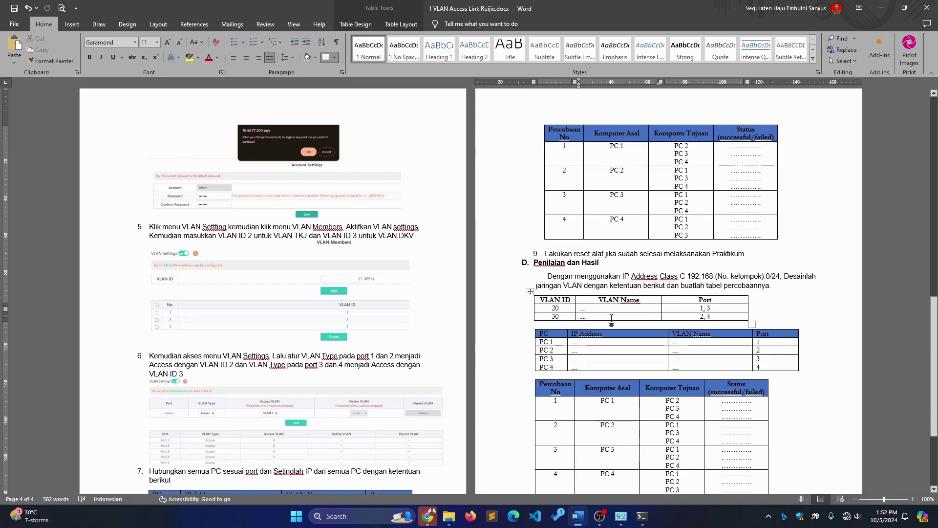
drag(699, 308, 713, 308)
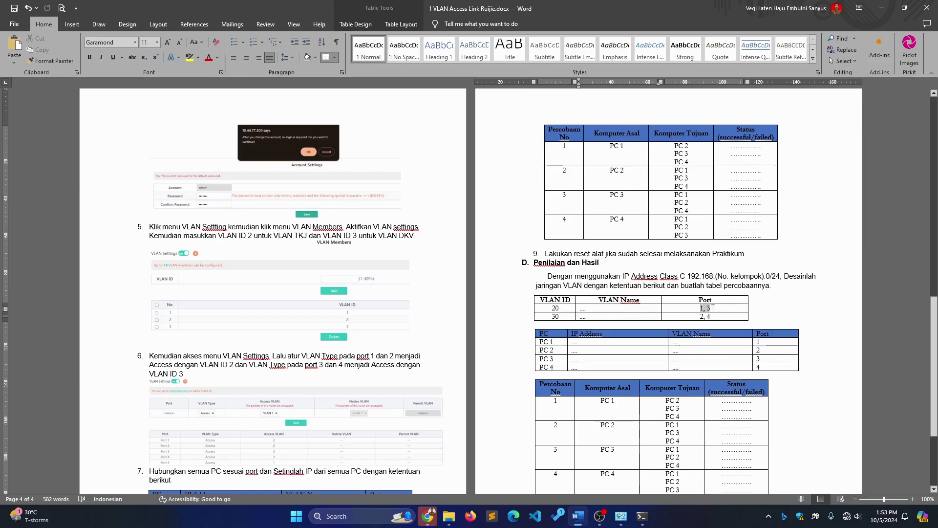
drag(559, 308, 554, 308)
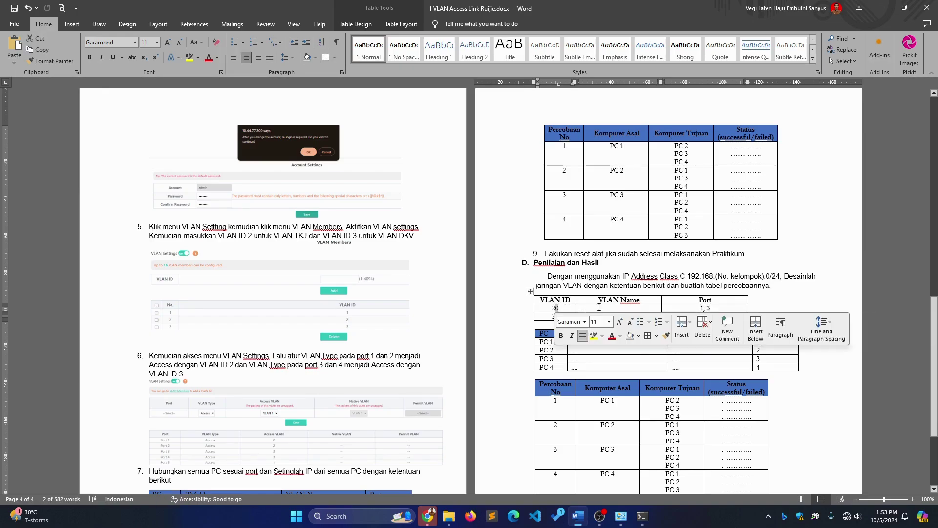
click(714, 301)
drag(714, 318, 702, 317)
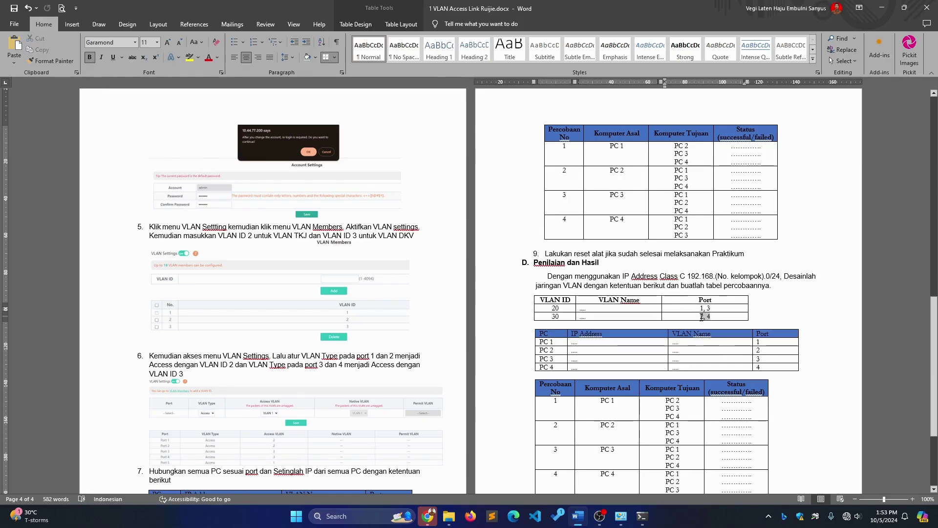
drag(560, 317, 552, 318)
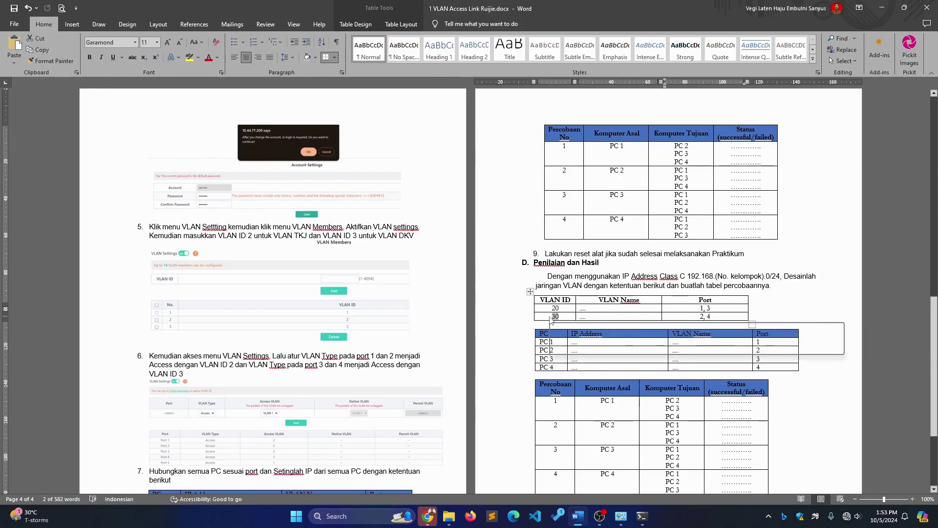
click(551, 317)
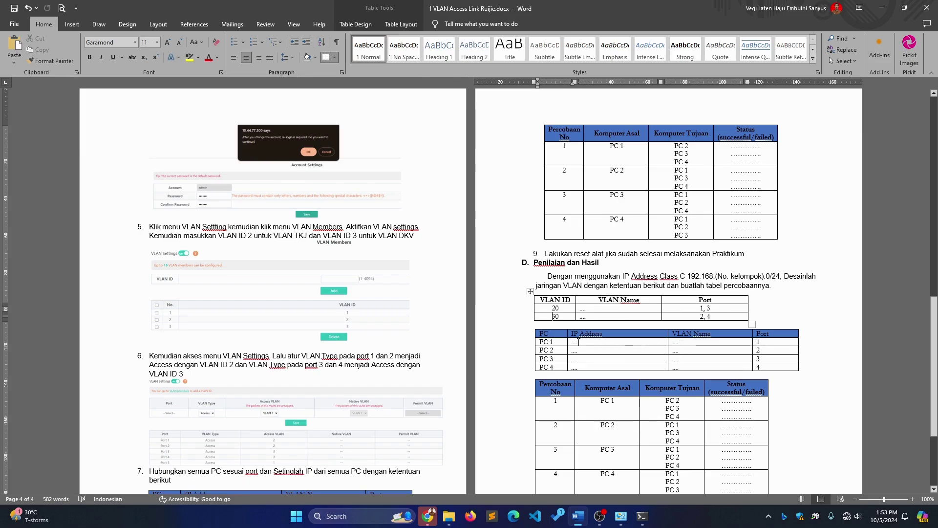
click(578, 342)
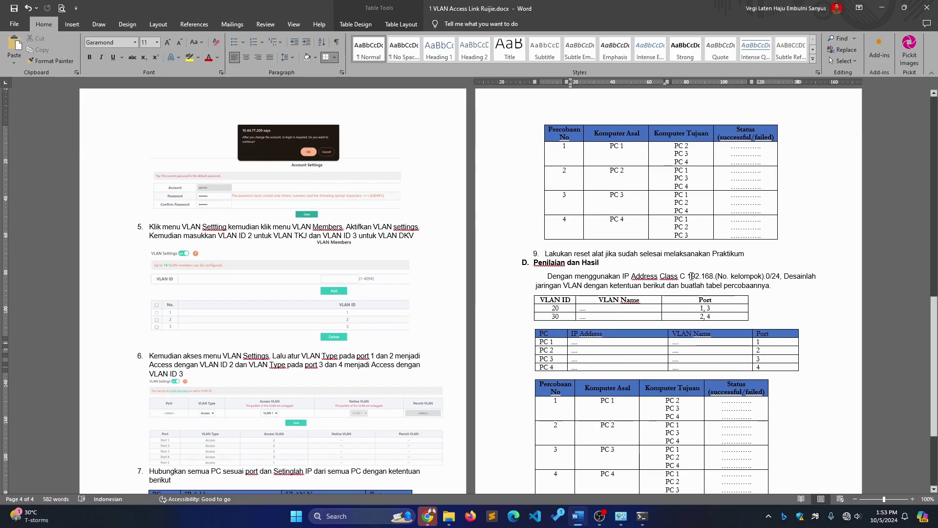
drag(687, 276, 761, 276)
click(676, 342)
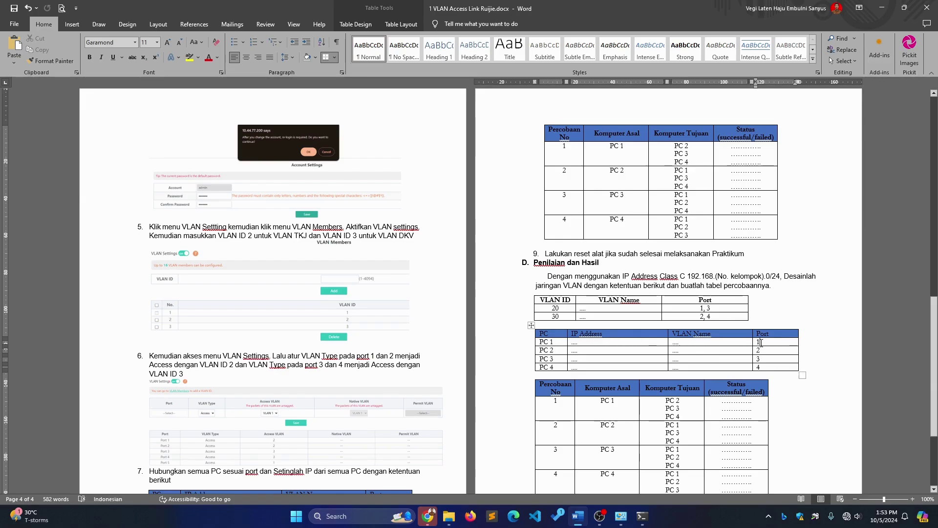
click(769, 344)
scroll(770, 369, down, 3)
click(591, 307)
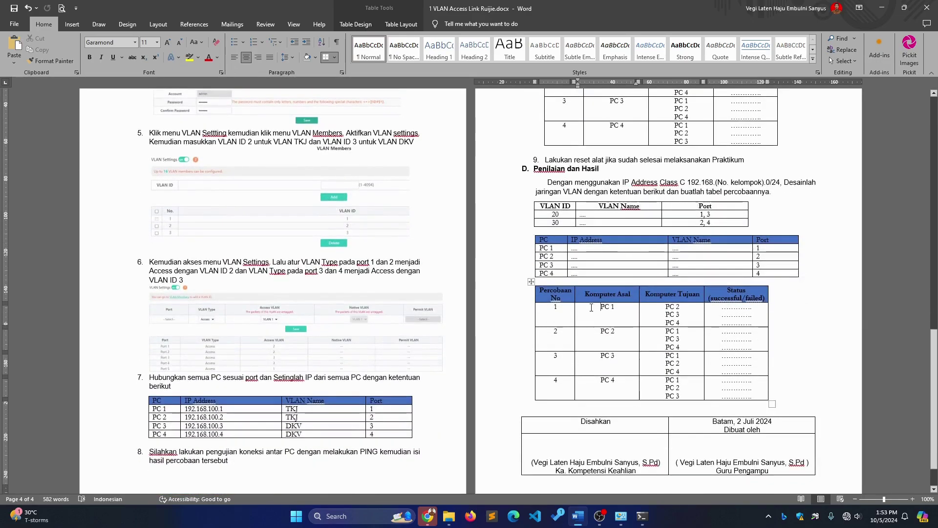